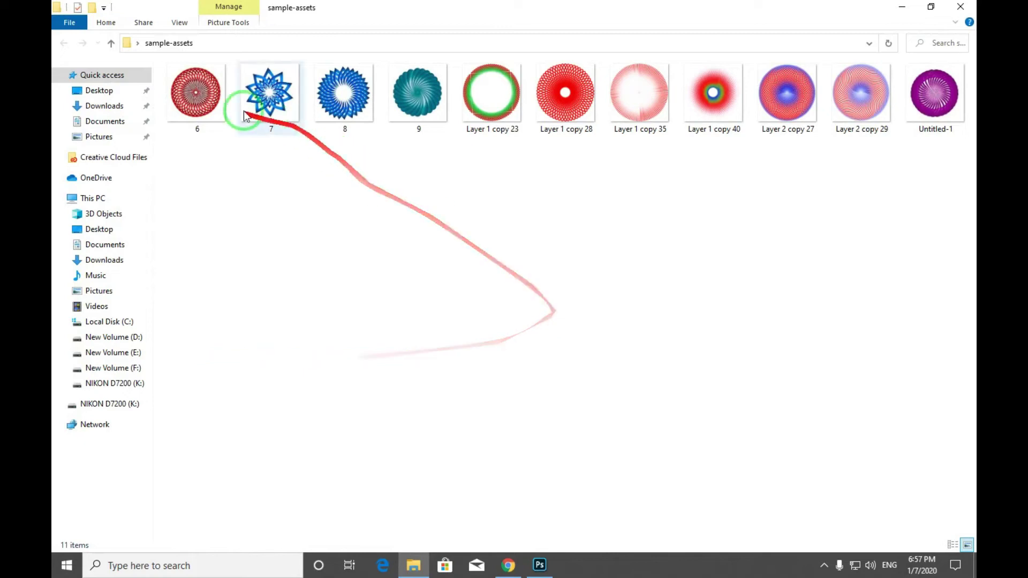
# - Open sample image 6, the red spirograph ring, in ACDSee Quick View
pyautogui.click(207, 108)
pyautogui.doubleClick(208, 108)
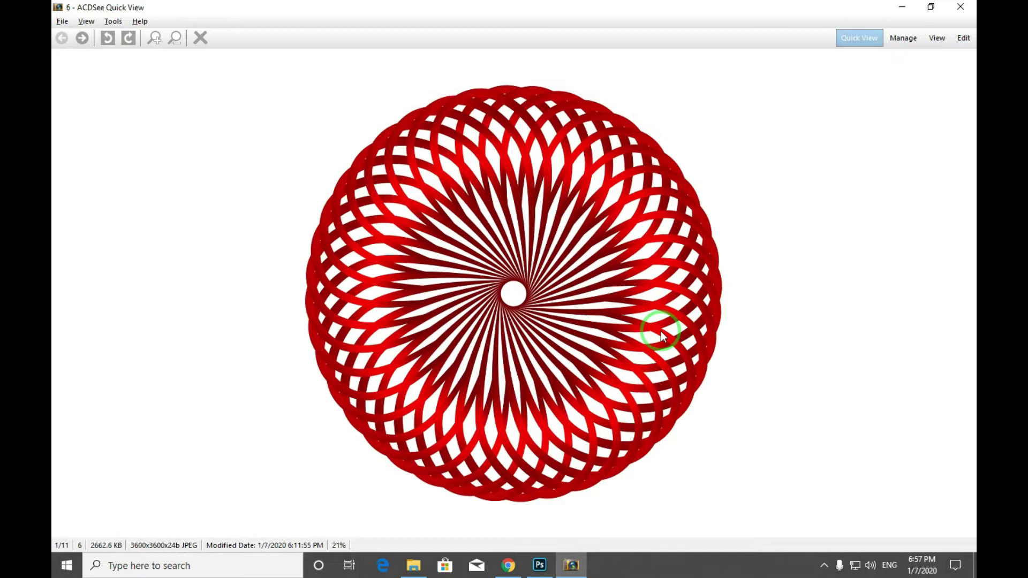
# - Scroll through sample images 6 to 11, ending on the purple swirl ring
pyautogui.scroll(-1, 661, 330)
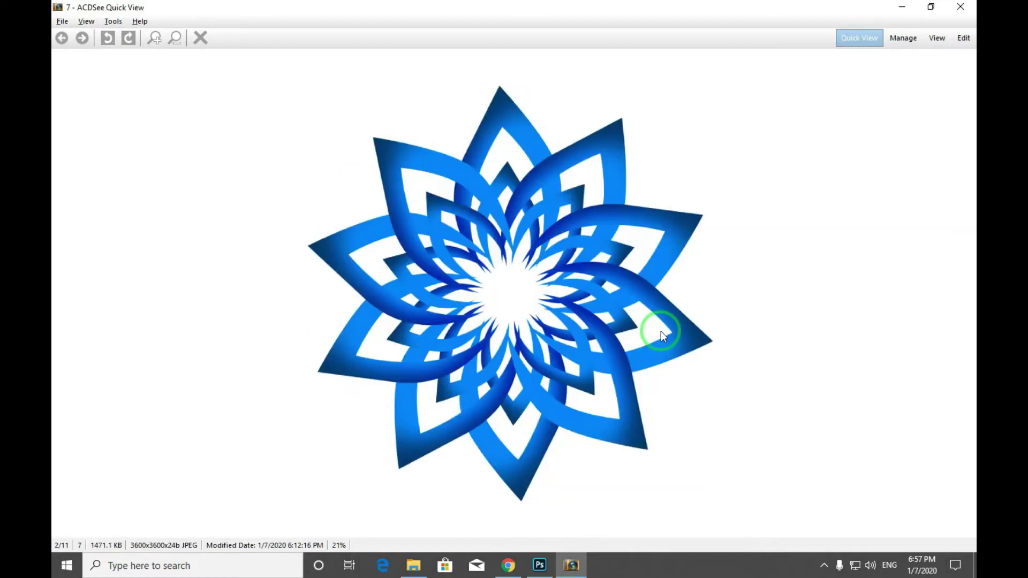
pyautogui.scroll(-1, 661, 333)
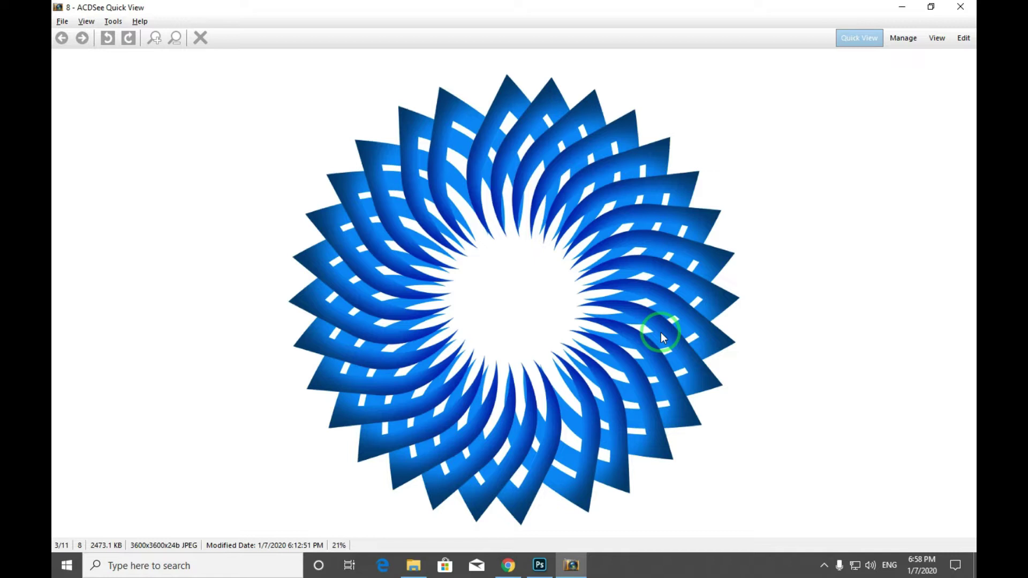
pyautogui.scroll(-1, 660, 332)
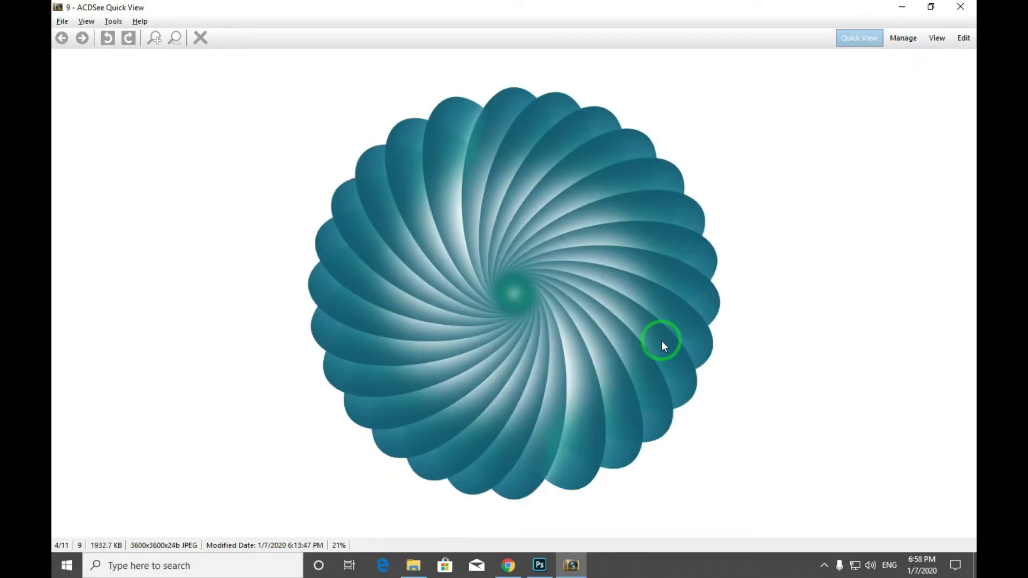
pyautogui.scroll(-1, 652, 343)
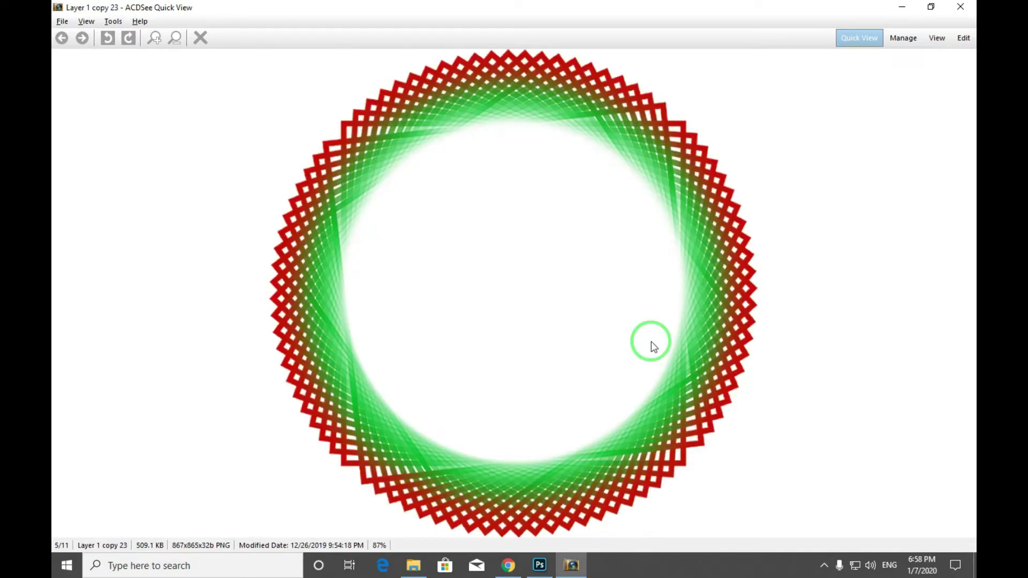
pyautogui.scroll(-1, 653, 345)
pyautogui.scroll(-1, 651, 341)
pyautogui.scroll(-4, 651, 342)
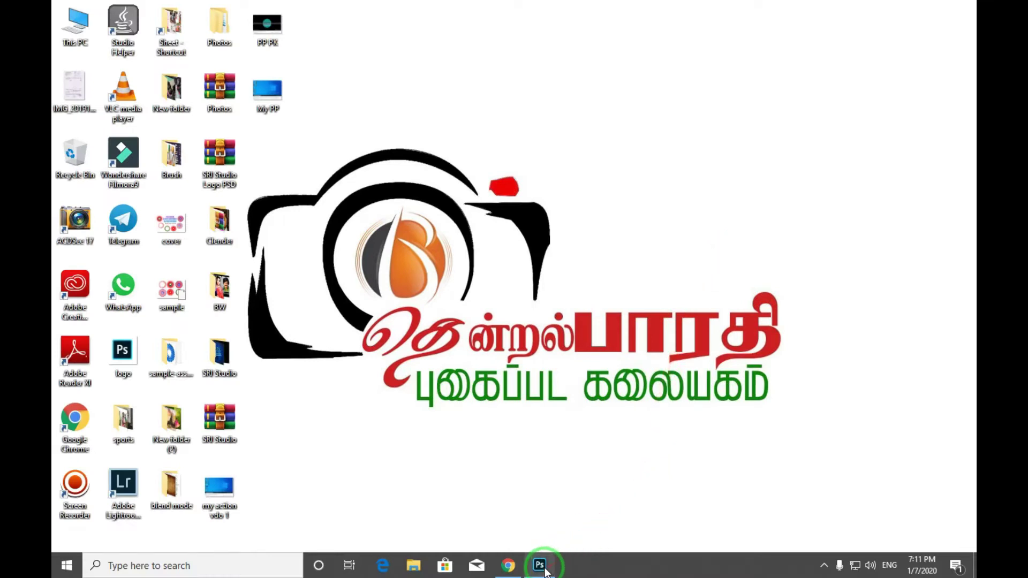
# - Bring Photoshop forward on the blank white Untitled-1 canvas with six layer groups
pyautogui.click(540, 566)
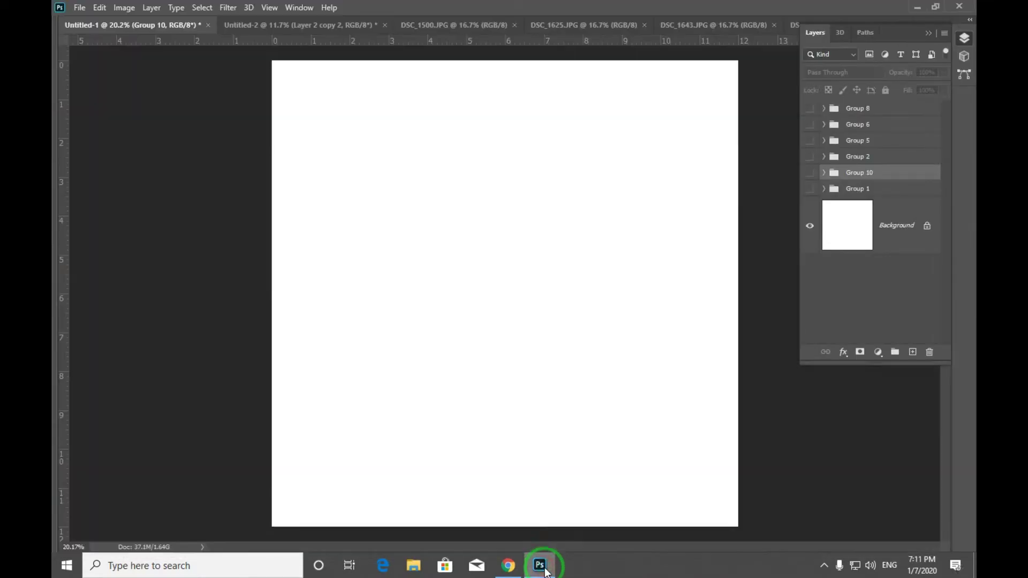
pyautogui.click(809, 188)
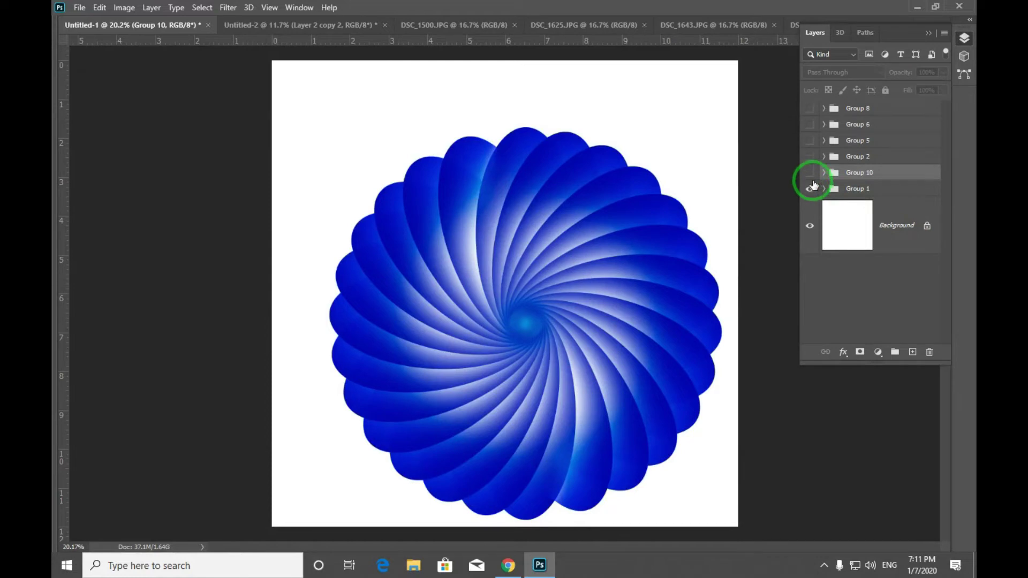
pyautogui.click(810, 188)
pyautogui.click(809, 172)
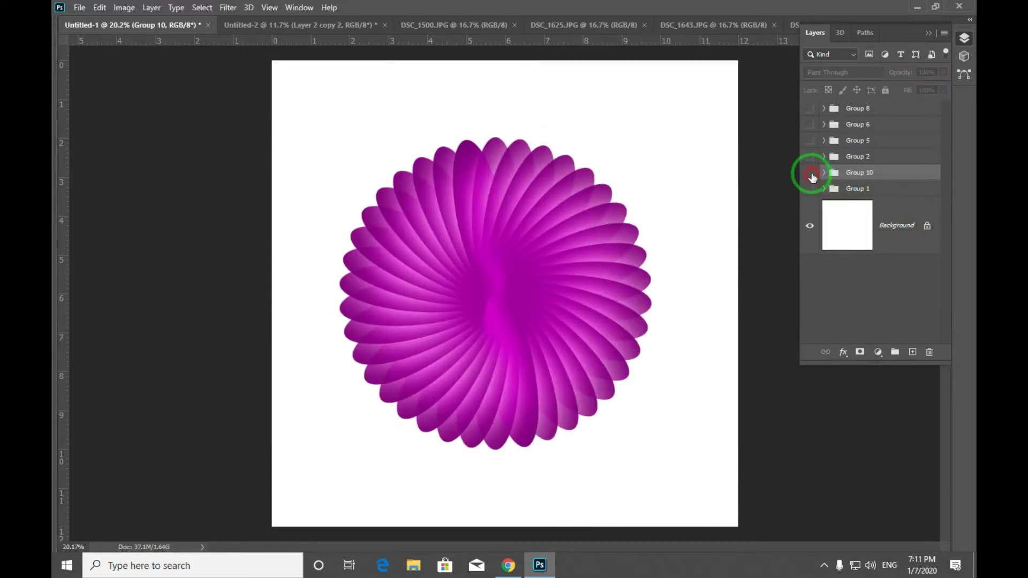
pyautogui.click(809, 173)
pyautogui.click(810, 156)
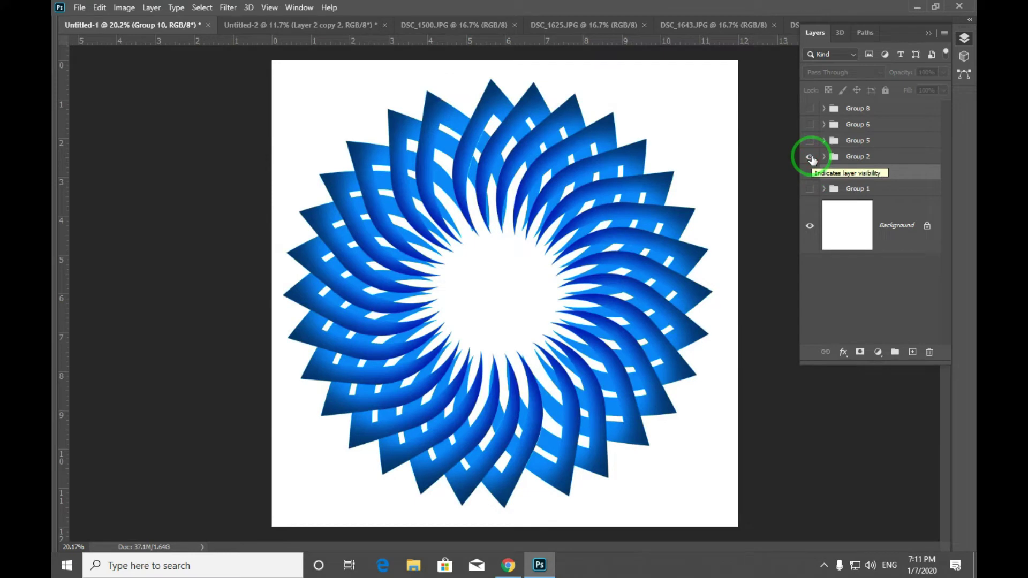
pyautogui.click(810, 157)
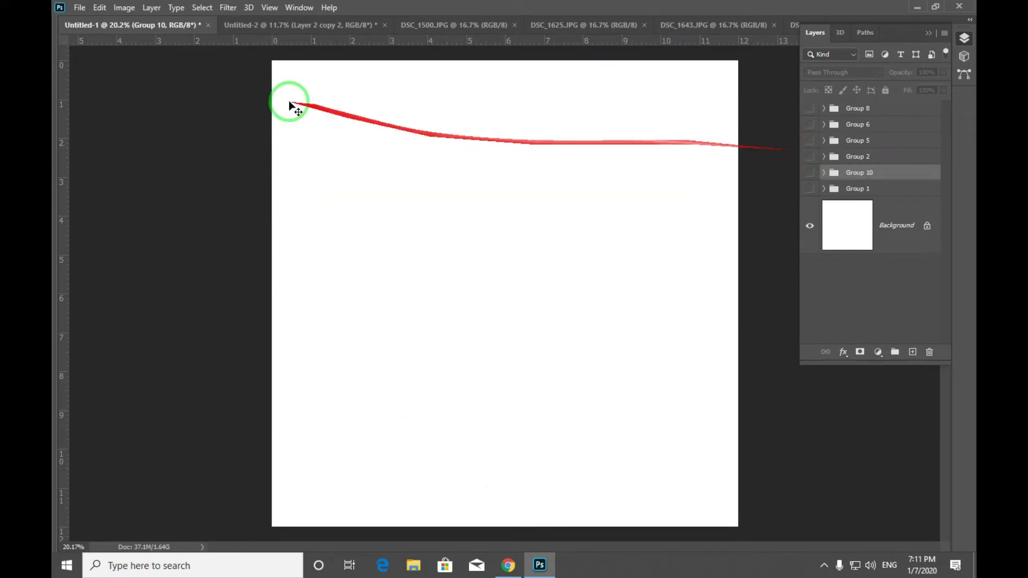
# - In Untitled-2 with panels hidden, reposition the blue and magenta circles near the frames
pyautogui.click(271, 26)
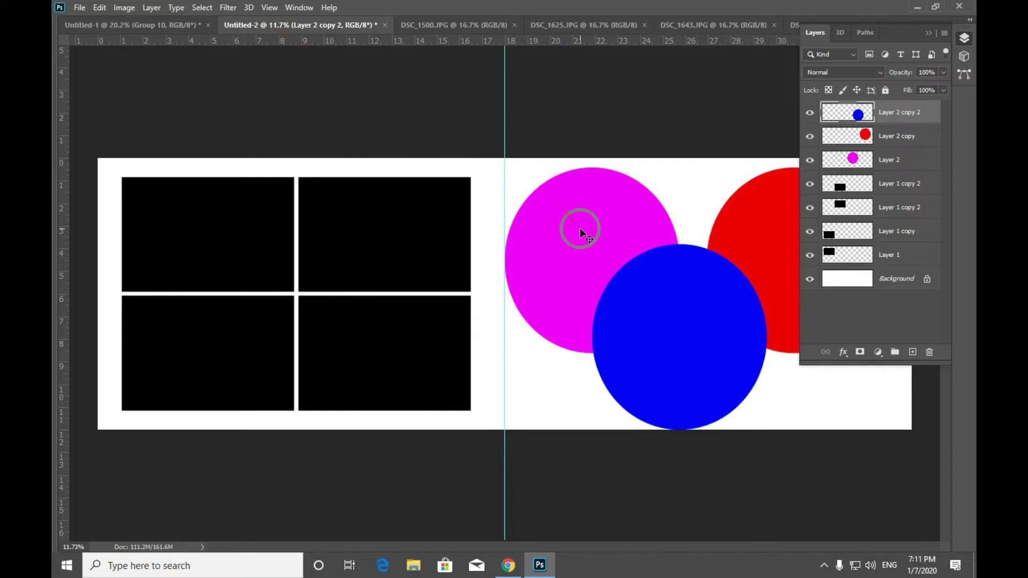
pyautogui.press('Tab')
pyautogui.press('Tab')
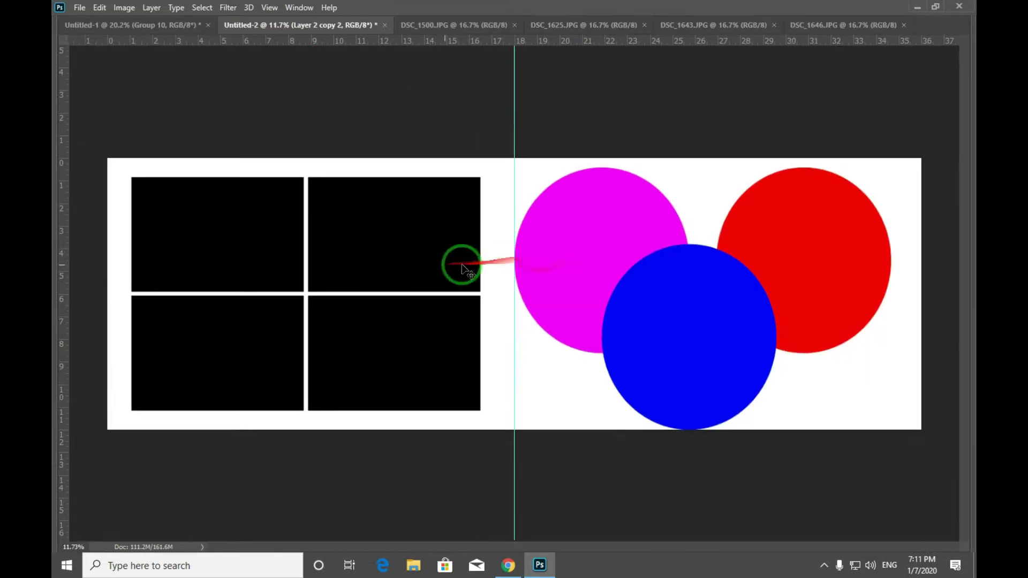
pyautogui.moveTo(684, 344); pyautogui.dragTo(686, 377)
pyautogui.moveTo(619, 231); pyautogui.dragTo(605, 256)
pyautogui.moveTo(657, 319); pyautogui.dragTo(714, 357)
pyautogui.moveTo(628, 237); pyautogui.dragTo(597, 216)
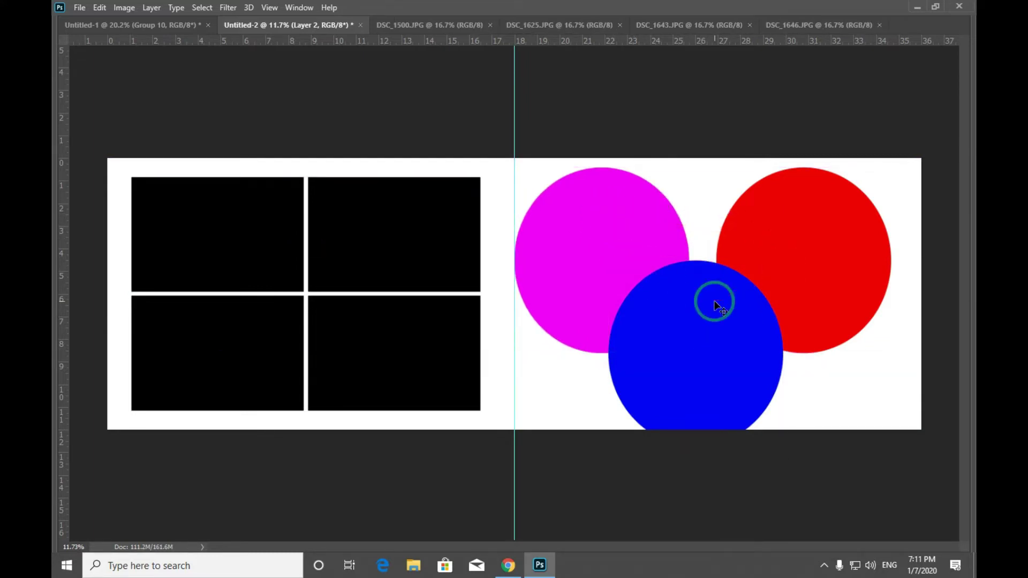
# - Shrink the magenta circle with Free Transform and move it up and right
pyautogui.hotkey('ctrl', 't')
pyautogui.moveTo(683, 166); pyautogui.dragTo(595, 270)
pyautogui.press('Return')
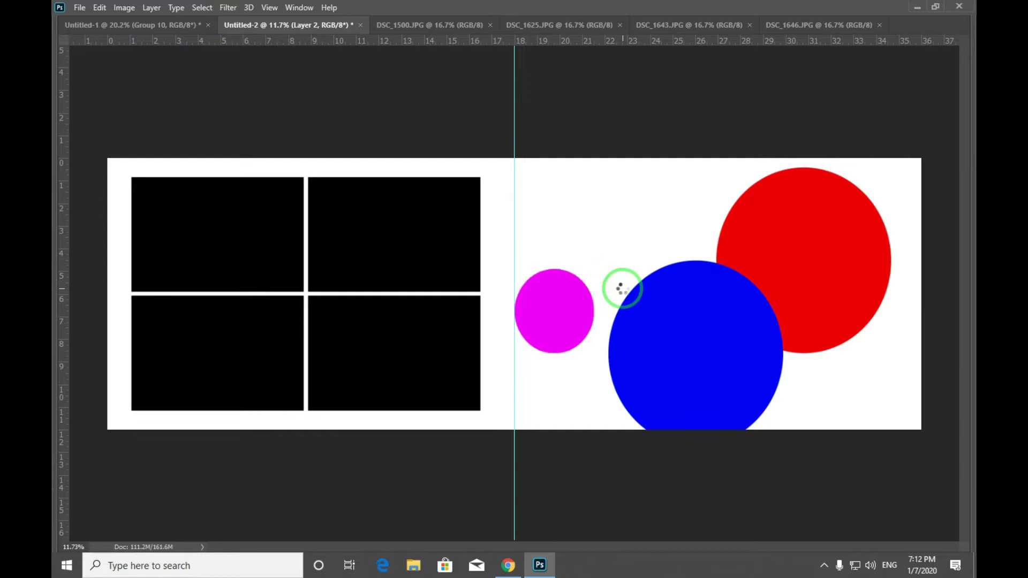
pyautogui.moveTo(573, 302); pyautogui.dragTo(588, 245)
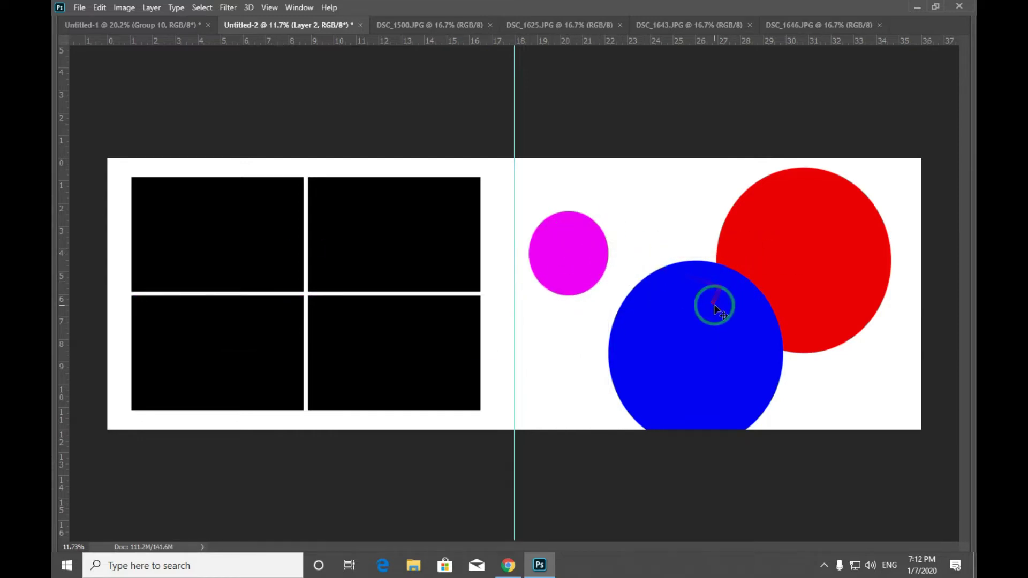
# - Bring the blue and red circles in beside the small magenta one
pyautogui.moveTo(680, 345)
pyautogui.mouseDown()
pyautogui.moveTo(672, 315)
pyautogui.moveTo(683, 331)
pyautogui.mouseUp()
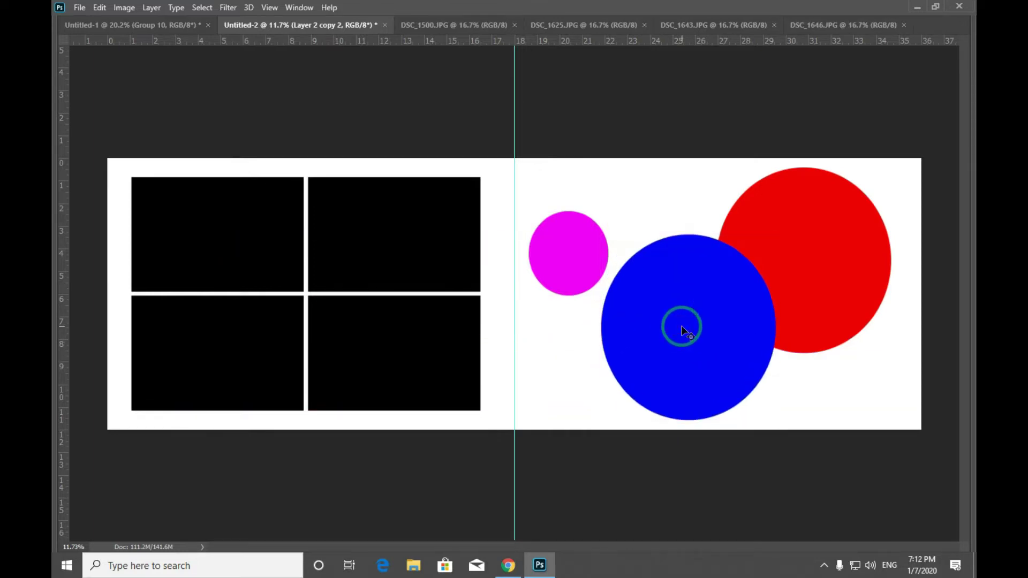
pyautogui.hotkey('ctrl', 'z')
pyautogui.moveTo(602, 342)
pyautogui.mouseDown()
pyautogui.moveTo(612, 270)
pyautogui.moveTo(580, 255)
pyautogui.moveTo(609, 355)
pyautogui.mouseUp()
pyautogui.click(798, 256)
pyautogui.moveTo(798, 255); pyautogui.dragTo(666, 279)
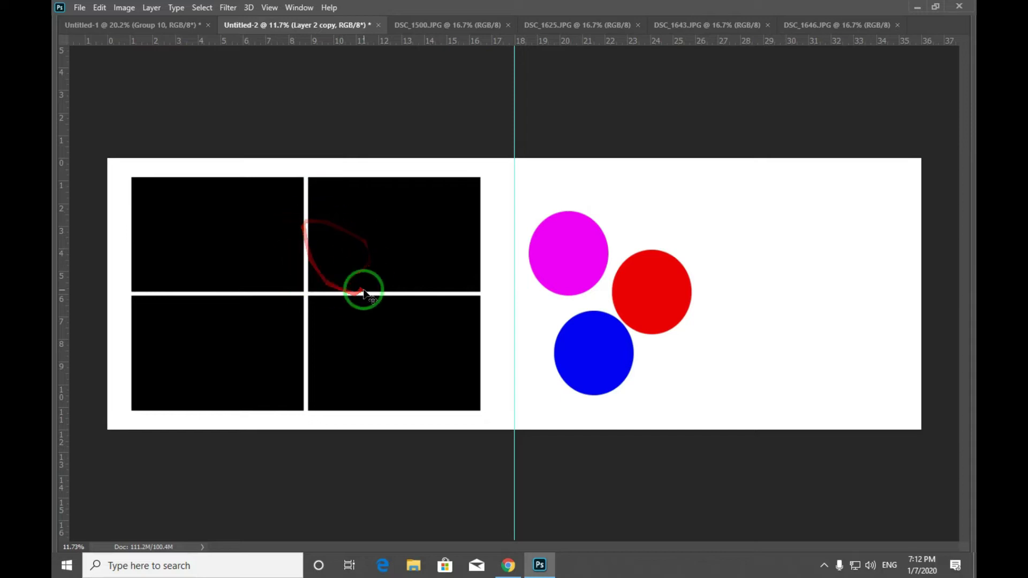
# - Copy the whole DSC_1500.JPG photo, close it, and paste it onto the bottom-right frame's layer
pyautogui.click(432, 25)
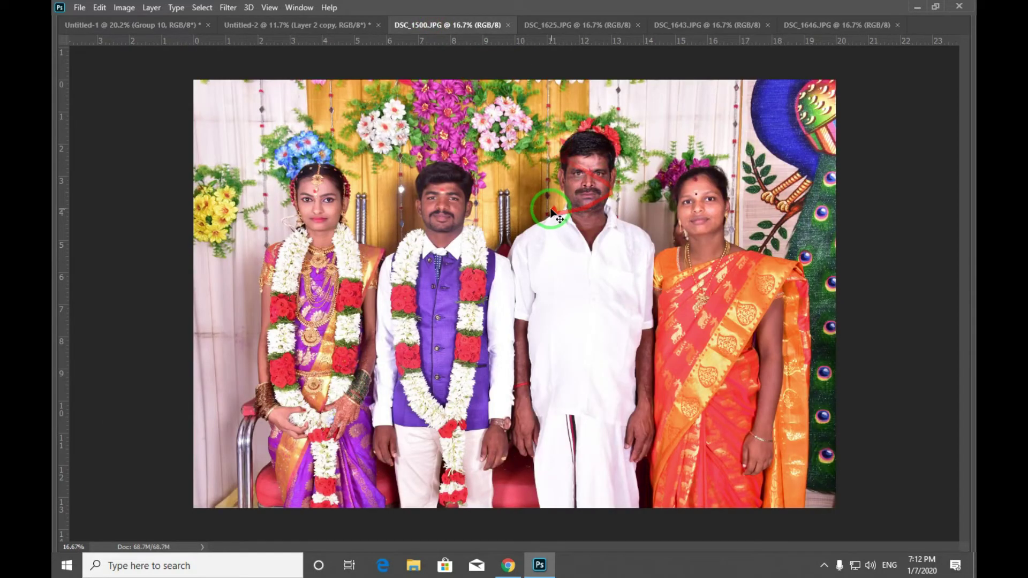
pyautogui.hotkey('ctrl', 'a')
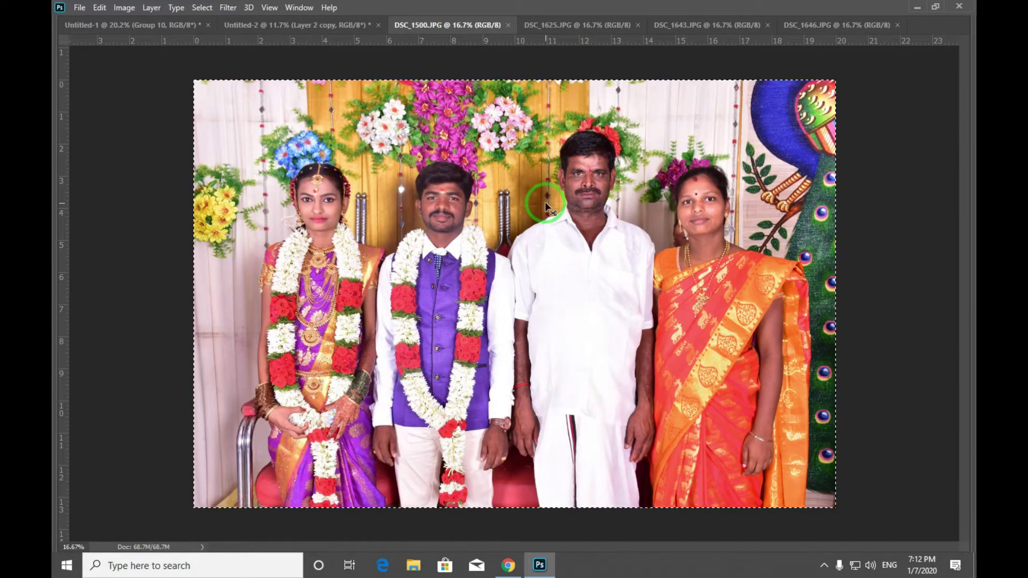
pyautogui.hotkey('ctrl', 'w')
pyautogui.rightClick(390, 335)
pyautogui.click(398, 339)
pyautogui.hotkey('ctrl', 'v')
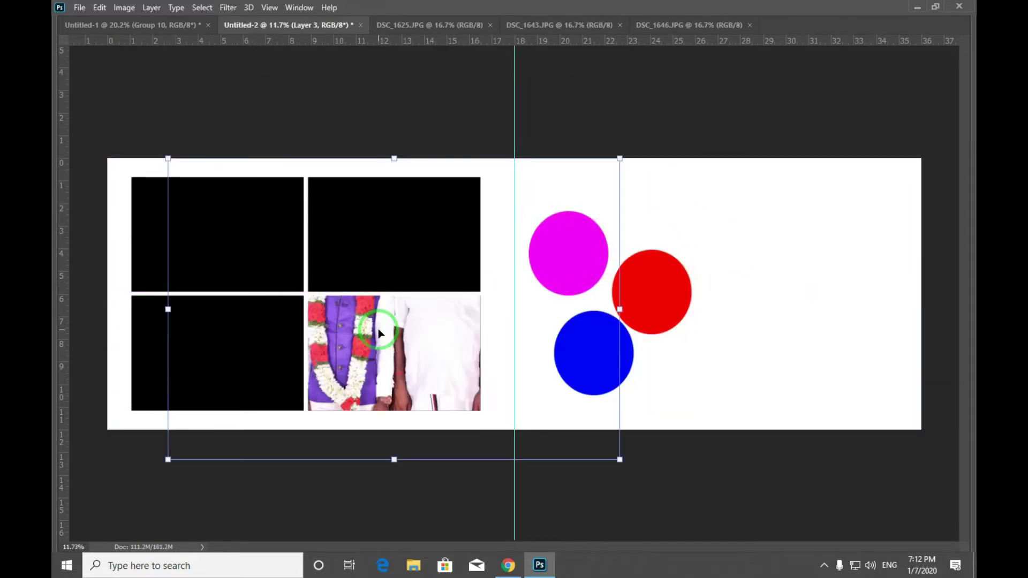
# - Scale and shift the pasted photo so all four people fill the bottom-right frame
pyautogui.moveTo(618, 158); pyautogui.dragTo(331, 352)
pyautogui.moveTo(291, 378); pyautogui.dragTo(421, 331)
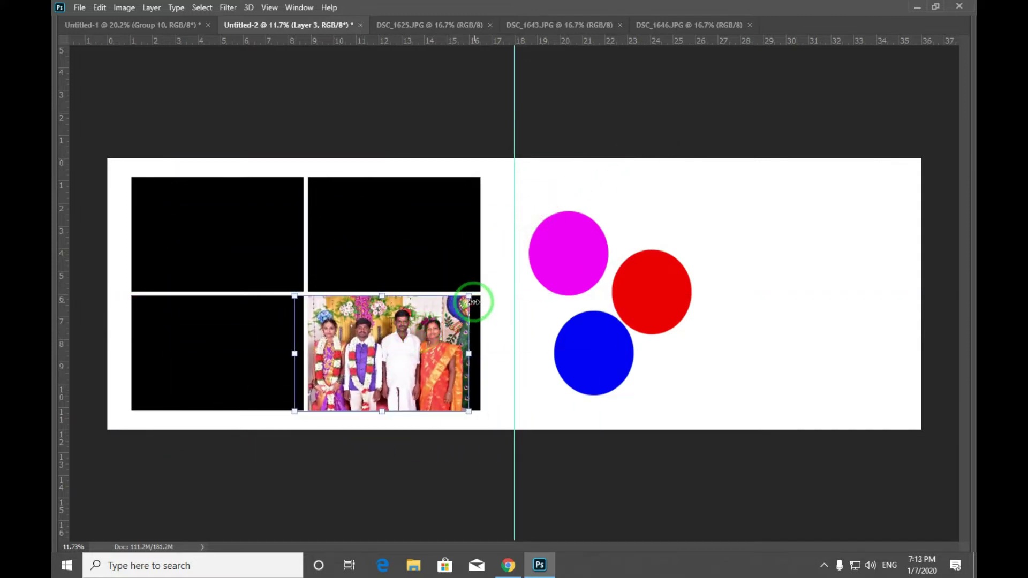
pyautogui.moveTo(470, 296); pyautogui.dragTo(489, 291)
pyautogui.press('Return')
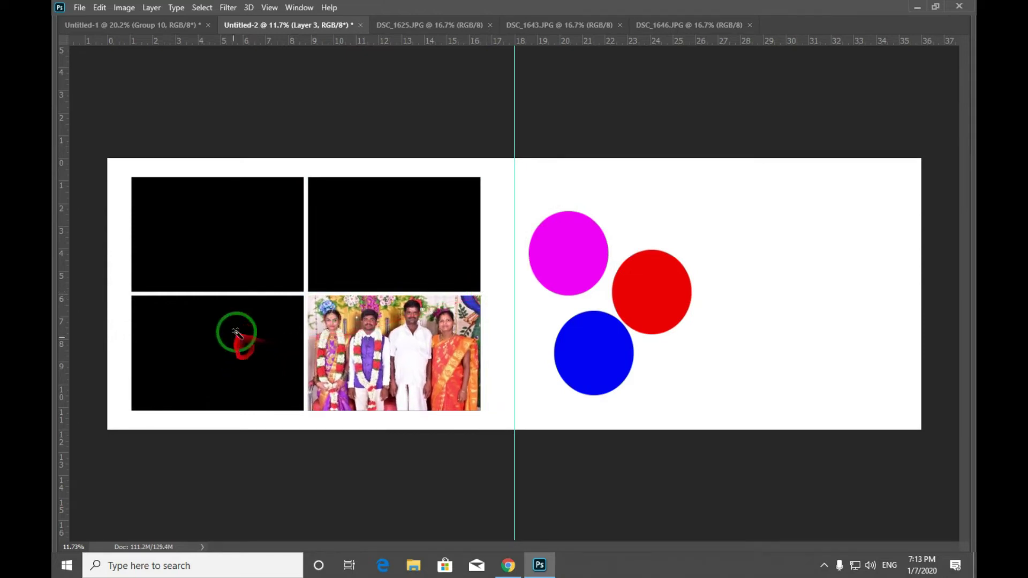
# - Copy DSC_1625.JPG, close it, and Paste Into the bottom-left frame, accepting the profile conversion
pyautogui.click(419, 24)
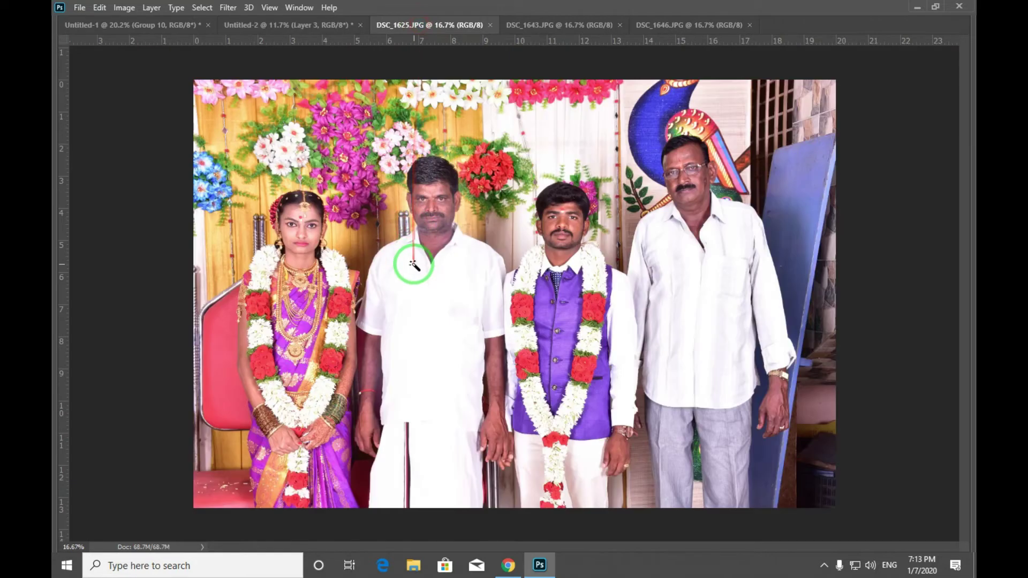
pyautogui.hotkey('ctrl', 'a')
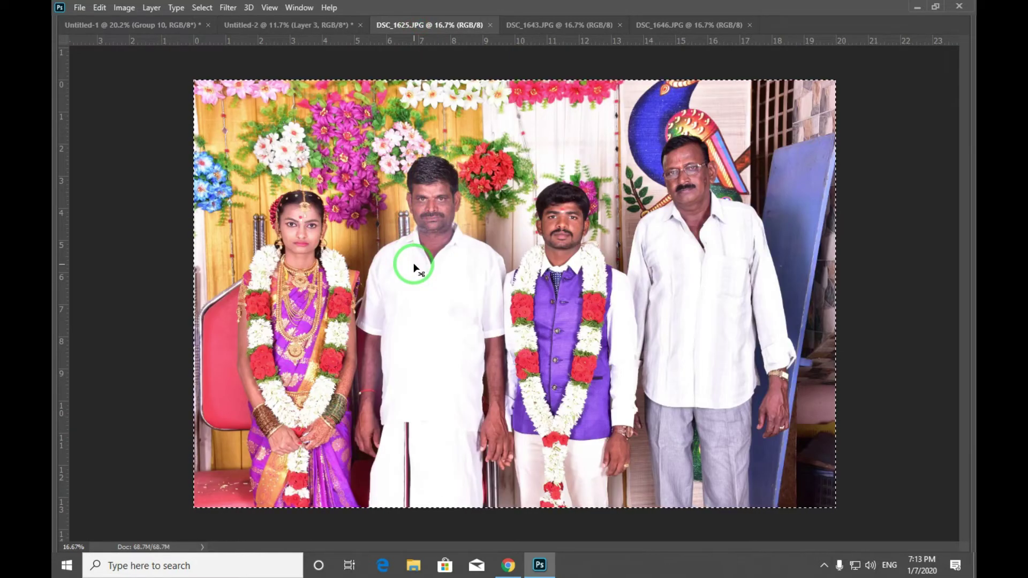
pyautogui.hotkey('ctrl', 'w')
pyautogui.rightClick(219, 333)
pyautogui.click(230, 341)
pyautogui.click(231, 337)
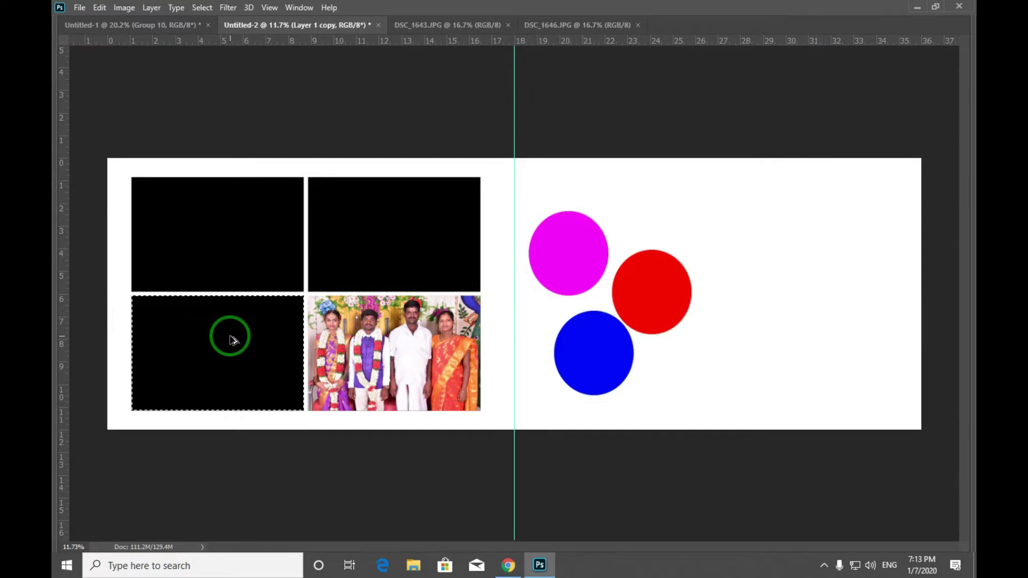
pyautogui.hotkey('ctrl', 'alt', 'shift', 'v')
pyautogui.press('Return')
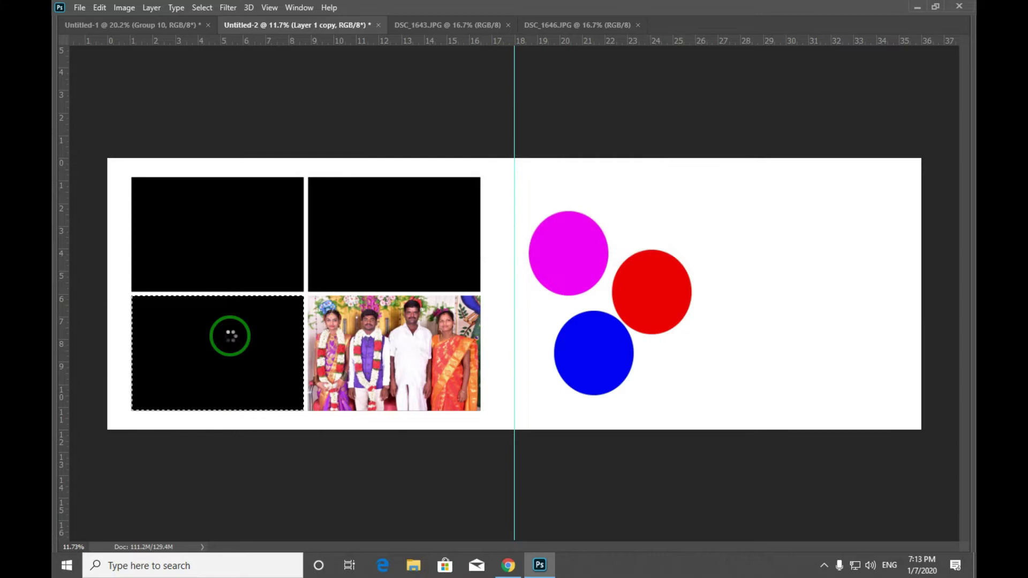
# - Move and enlarge the pasted photo to fill the bottom-left frame
pyautogui.hotkey('ctrl', 't')
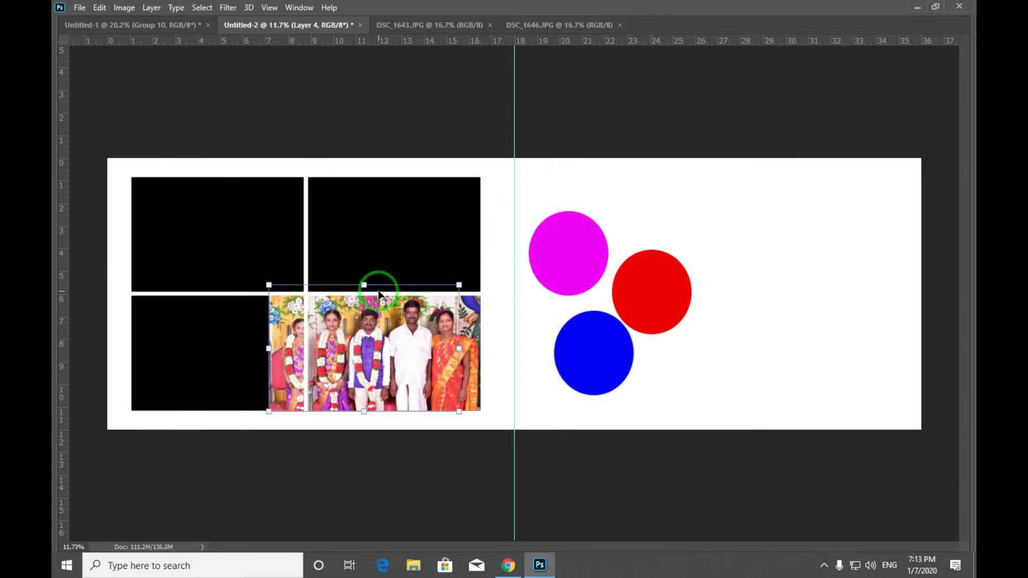
pyautogui.moveTo(390, 359); pyautogui.dragTo(244, 366)
pyautogui.moveTo(312, 292); pyautogui.dragTo(313, 292)
pyautogui.press('Return')
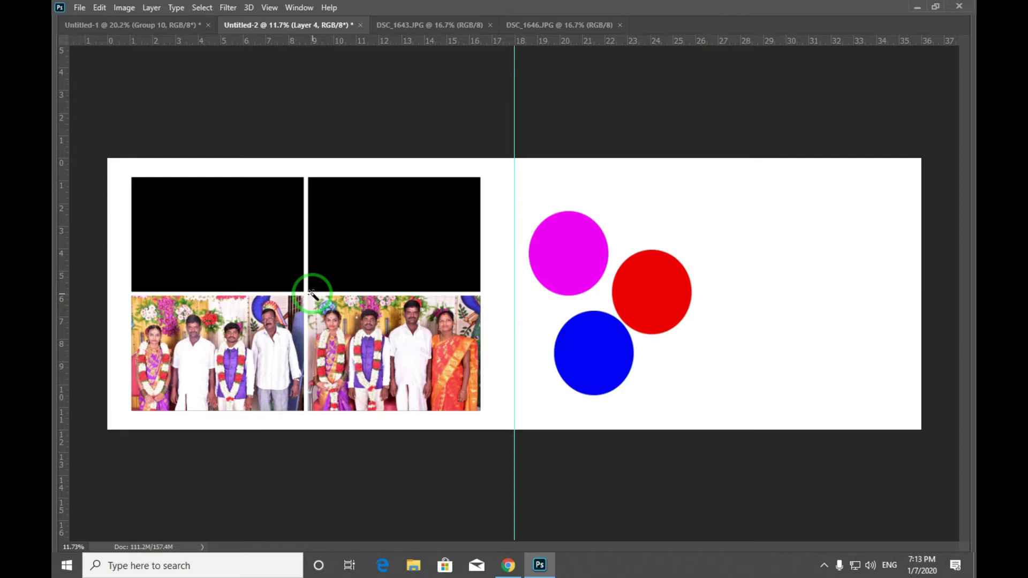
# - Enlarge the magenta circle on the right page and move the red circle over it
pyautogui.rightClick(586, 266)
pyautogui.click(605, 275)
pyautogui.moveTo(549, 267); pyautogui.dragTo(778, 285)
pyautogui.hotkey('ctrl', 't')
pyautogui.moveTo(733, 238); pyautogui.dragTo(604, 165)
pyautogui.moveTo(702, 237); pyautogui.dragTo(801, 278)
pyautogui.press('Return')
pyautogui.moveTo(643, 315); pyautogui.dragTo(859, 292)
pyautogui.moveTo(603, 357); pyautogui.dragTo(716, 272)
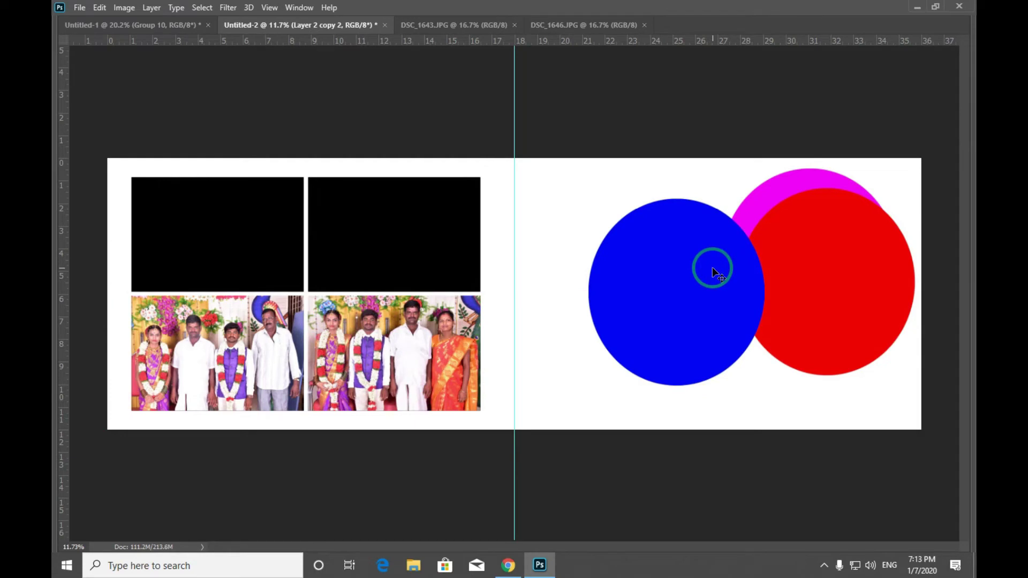
# - In Untitled-1, preview the Group 10, Group 2 and Group 5 flowers, then hide them
pyautogui.click(149, 27)
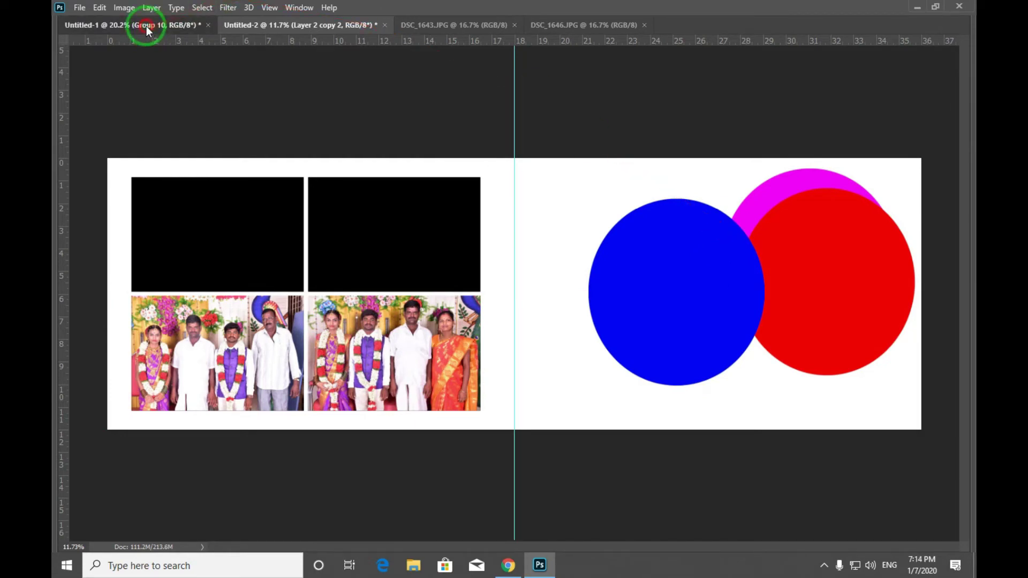
pyautogui.press('F7')
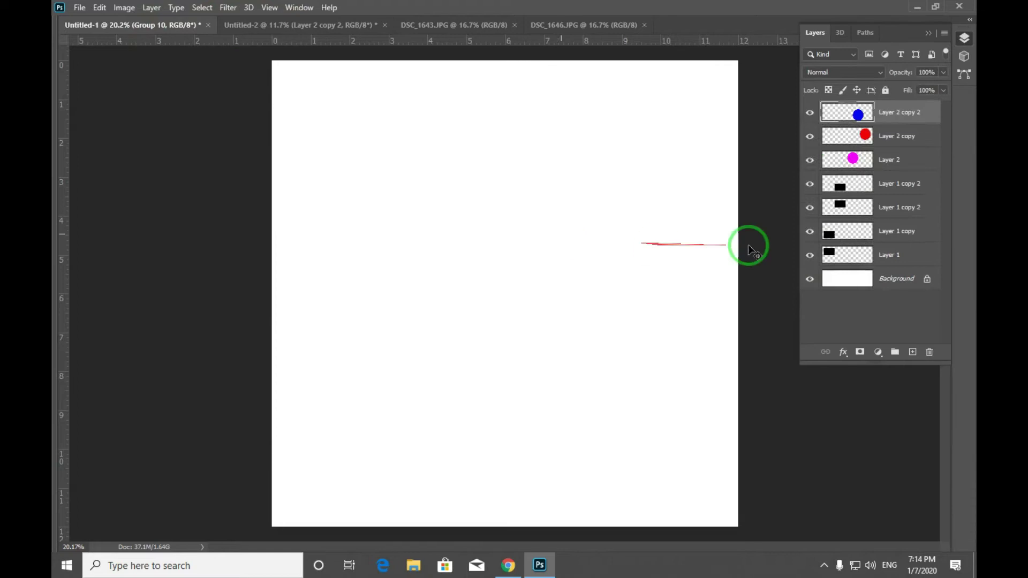
pyautogui.click(810, 172)
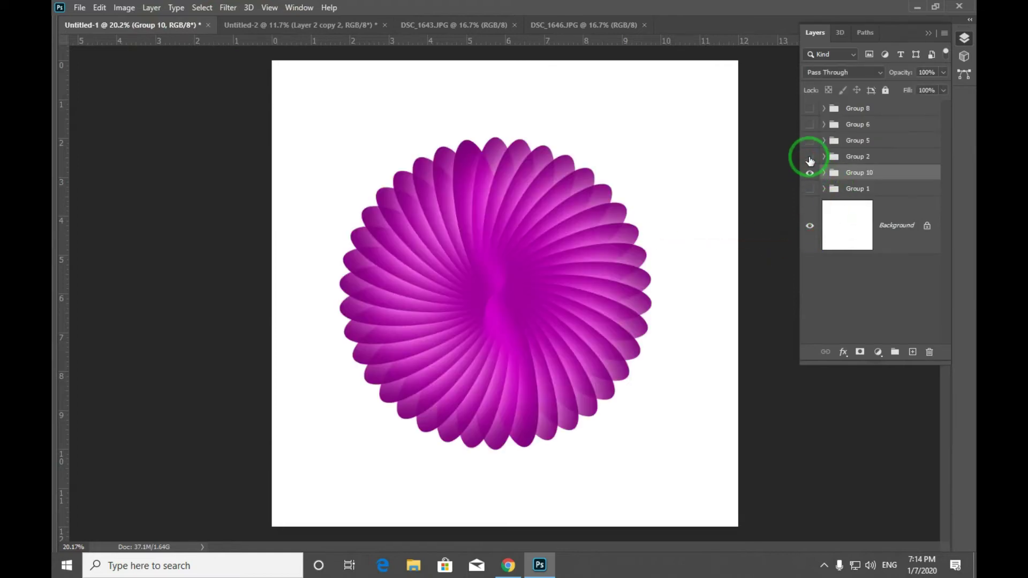
pyautogui.click(809, 155)
pyautogui.click(808, 141)
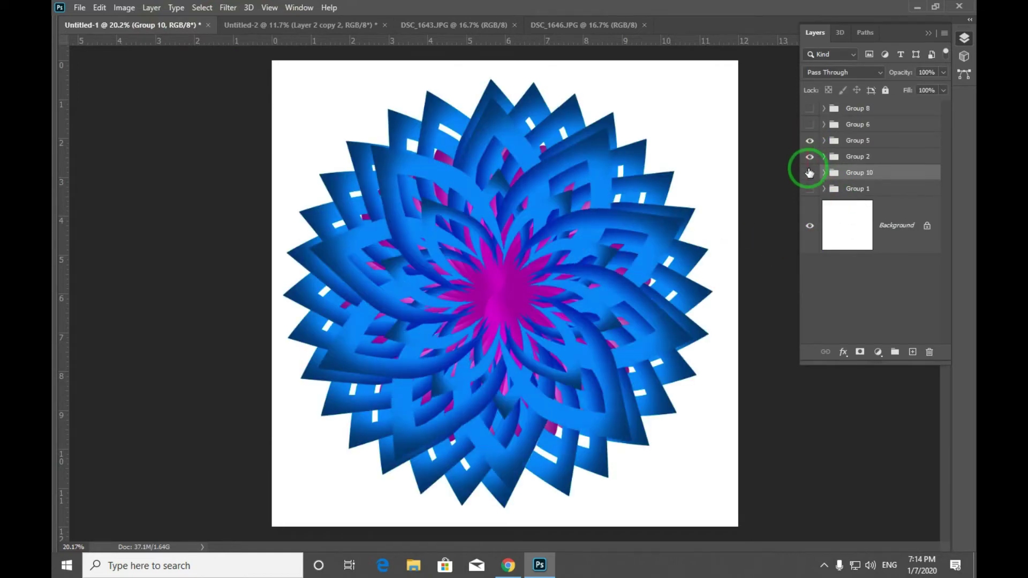
pyautogui.click(809, 173)
pyautogui.click(810, 156)
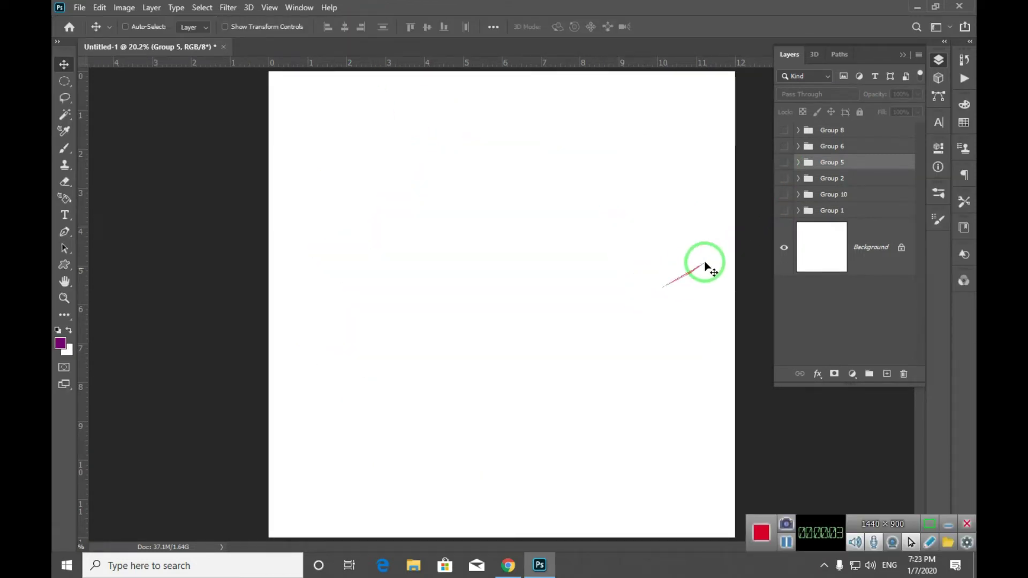
# - Show Group 6, hide its inner Group 7, and reposition the Layer 3 copy figure-eight
pyautogui.click(784, 147)
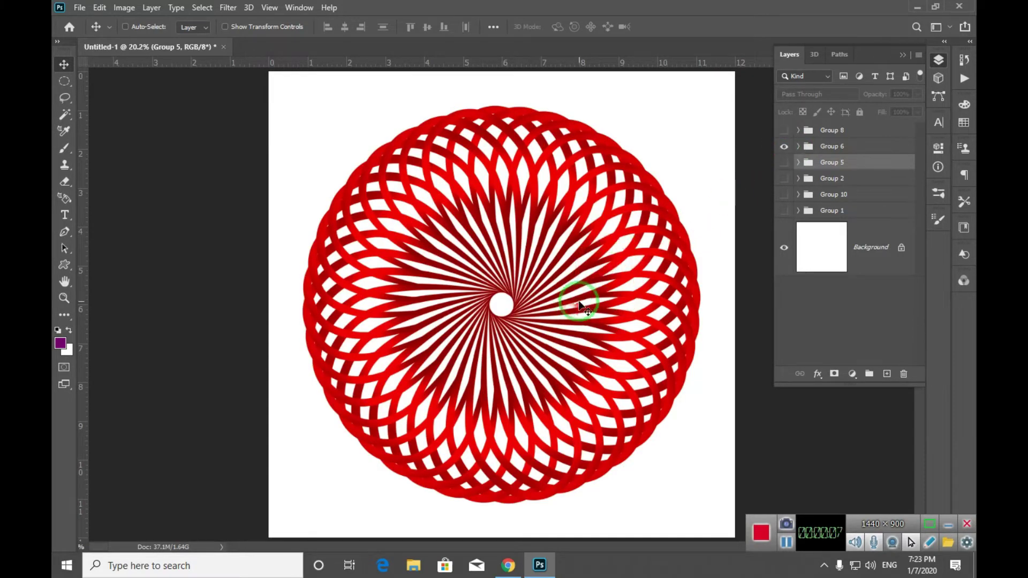
pyautogui.click(798, 147)
pyautogui.click(784, 162)
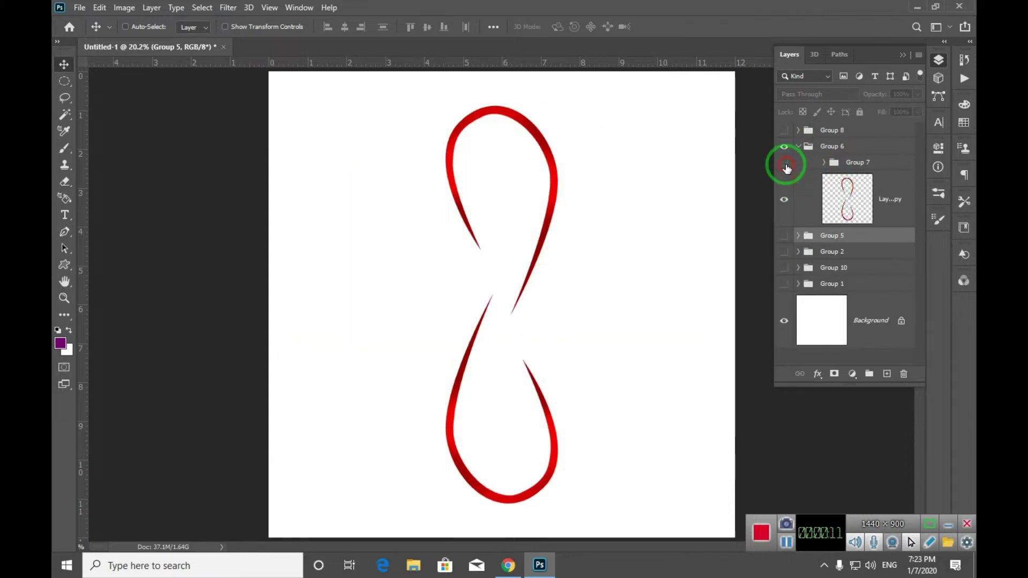
pyautogui.moveTo(505, 242); pyautogui.dragTo(853, 188)
pyautogui.click(888, 200)
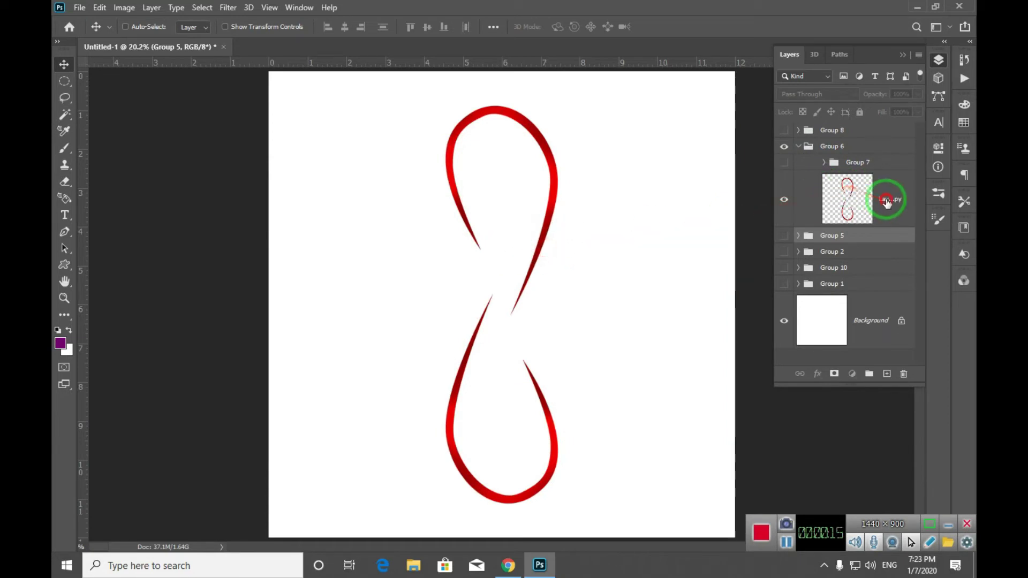
pyautogui.moveTo(539, 220); pyautogui.dragTo(494, 229)
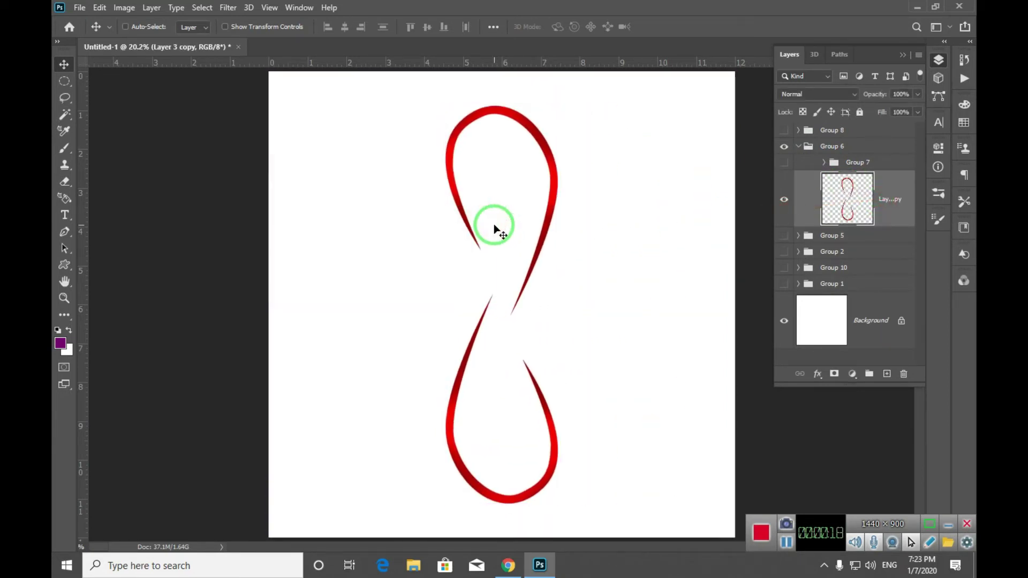
# - Expand Group 7 to review its rotated copies, then collapse it
pyautogui.click(823, 162)
pyautogui.scroll(-10, 871, 203)
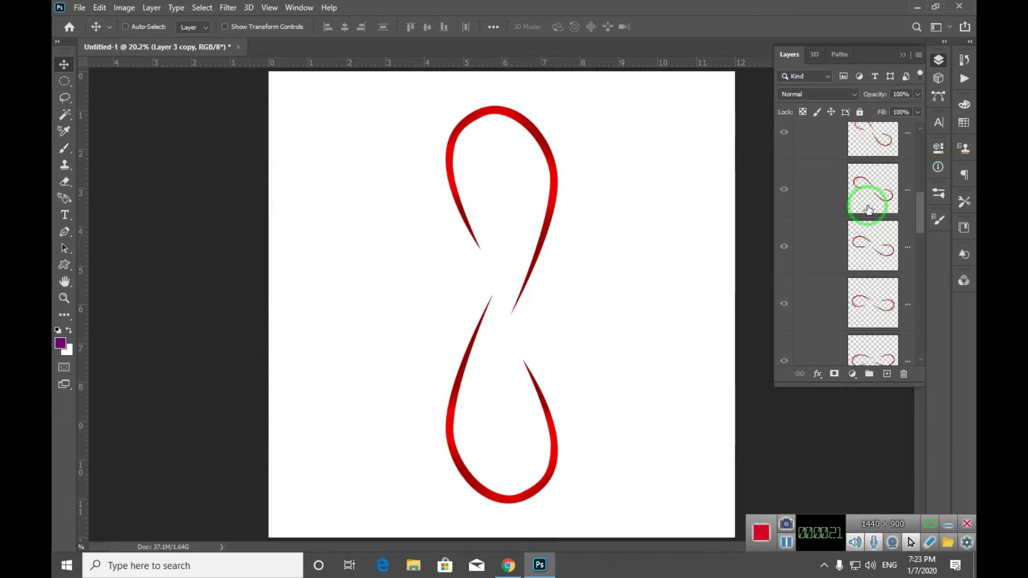
pyautogui.scroll(10, 868, 209)
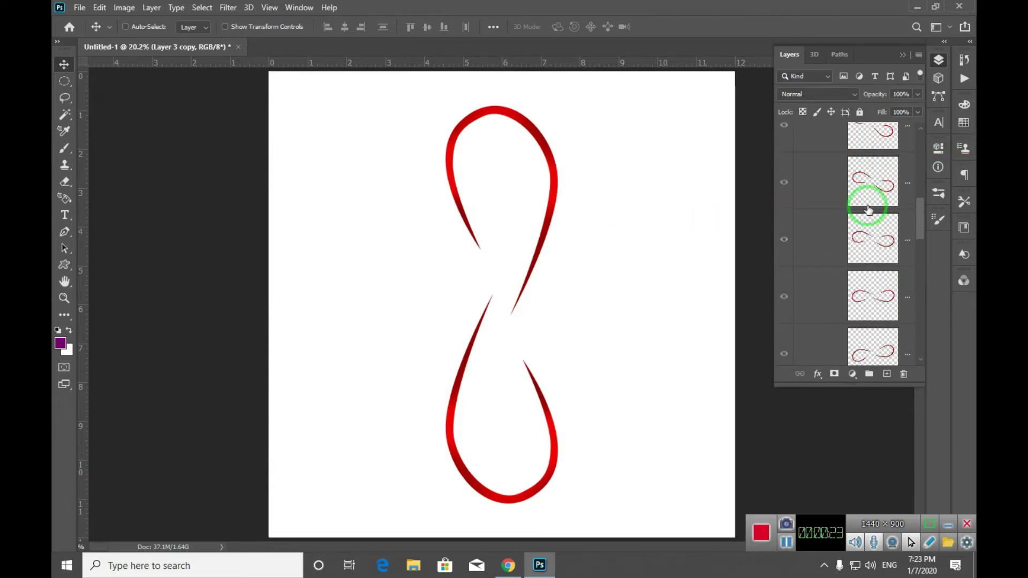
pyautogui.scroll(5, 868, 209)
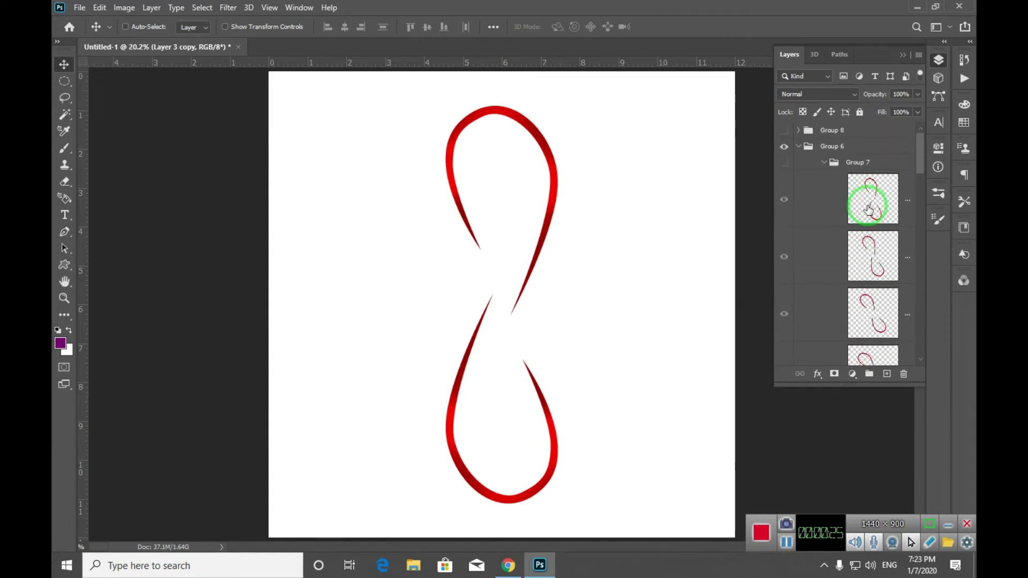
pyautogui.click(824, 162)
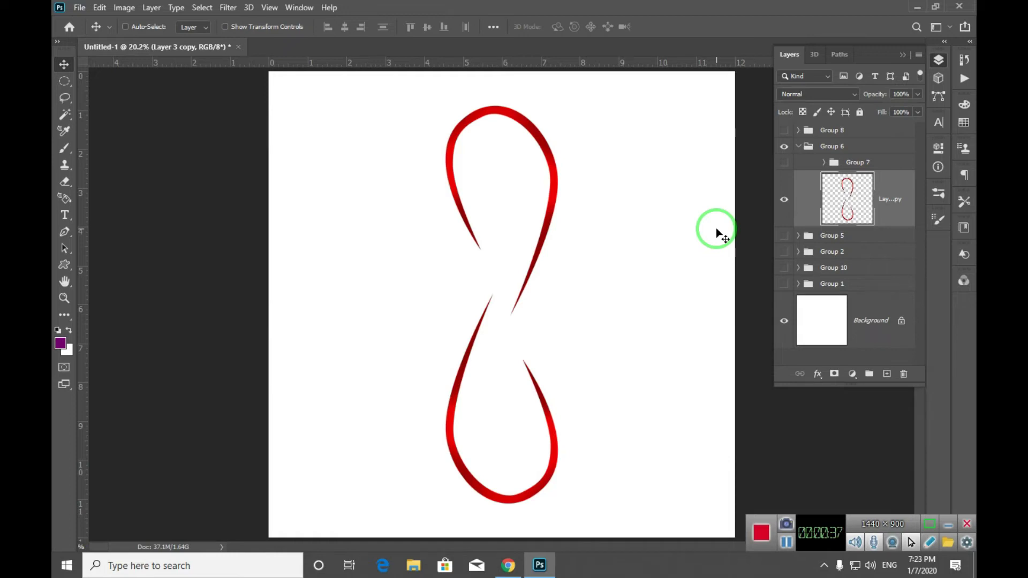
# - Collapse and hide Group 6, then add a new empty Layer 4 above it
pyautogui.click(798, 147)
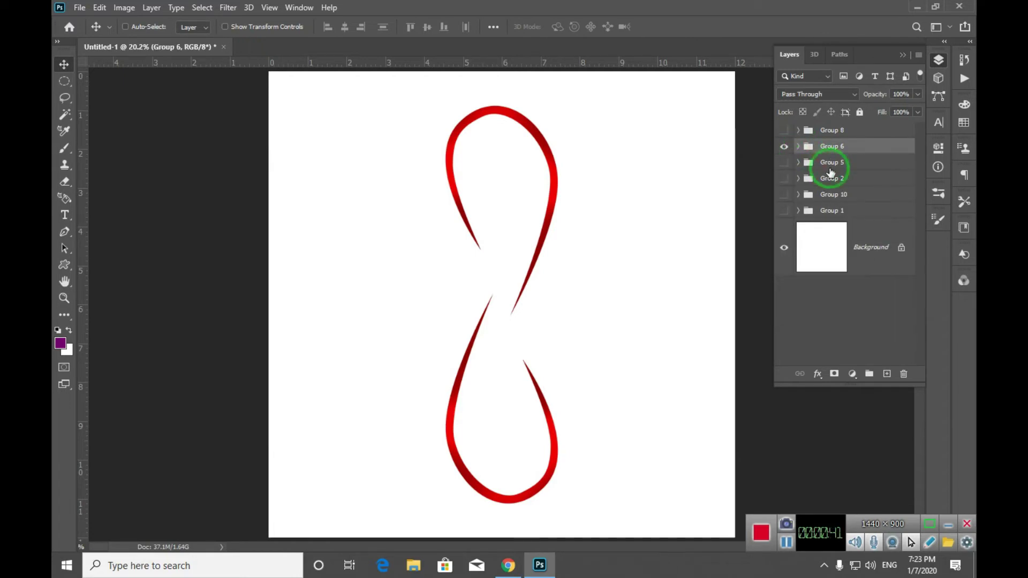
pyautogui.click(784, 148)
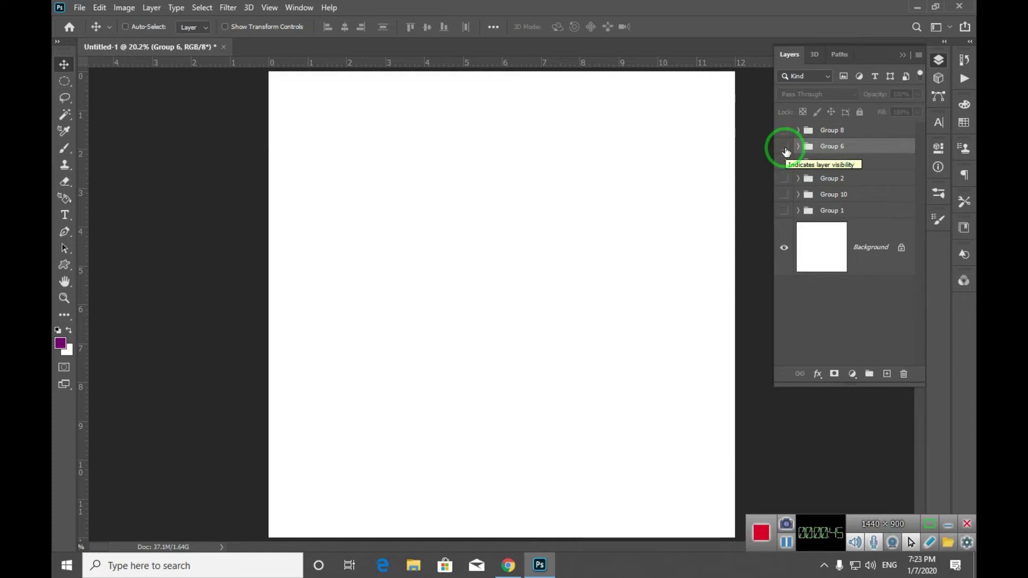
pyautogui.hotkey('ctrl', 'shift', 'n')
pyautogui.press('Return')
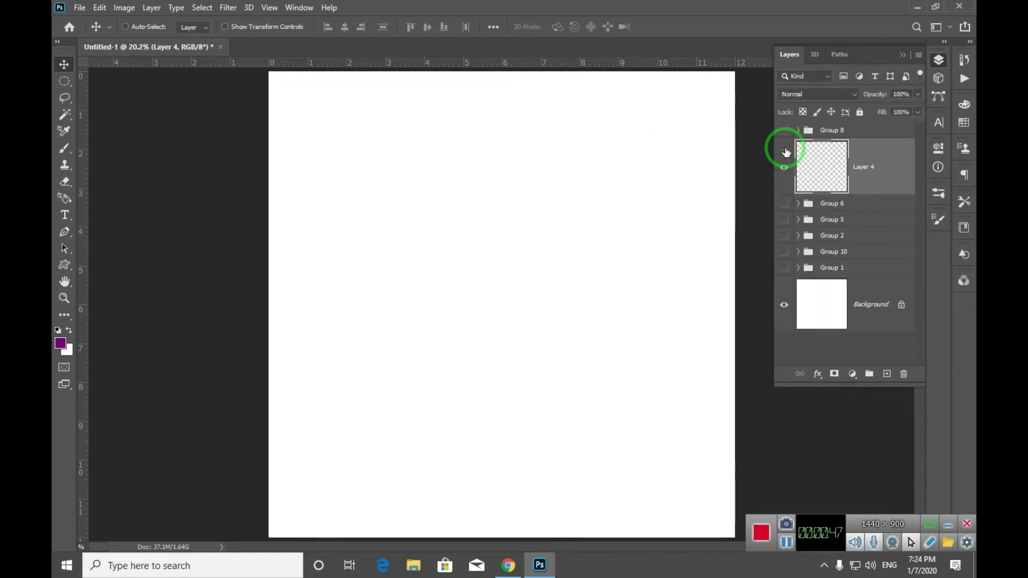
# - Select a tall ellipse on Layer 4 and brush soft magenta into it
pyautogui.press('m')
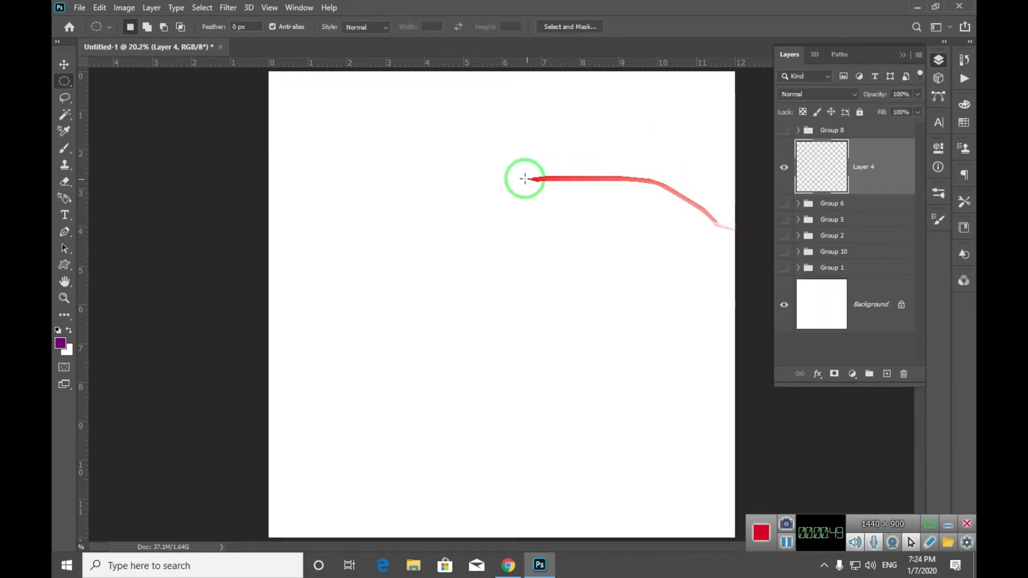
pyautogui.moveTo(484, 255); pyautogui.dragTo(509, 308)
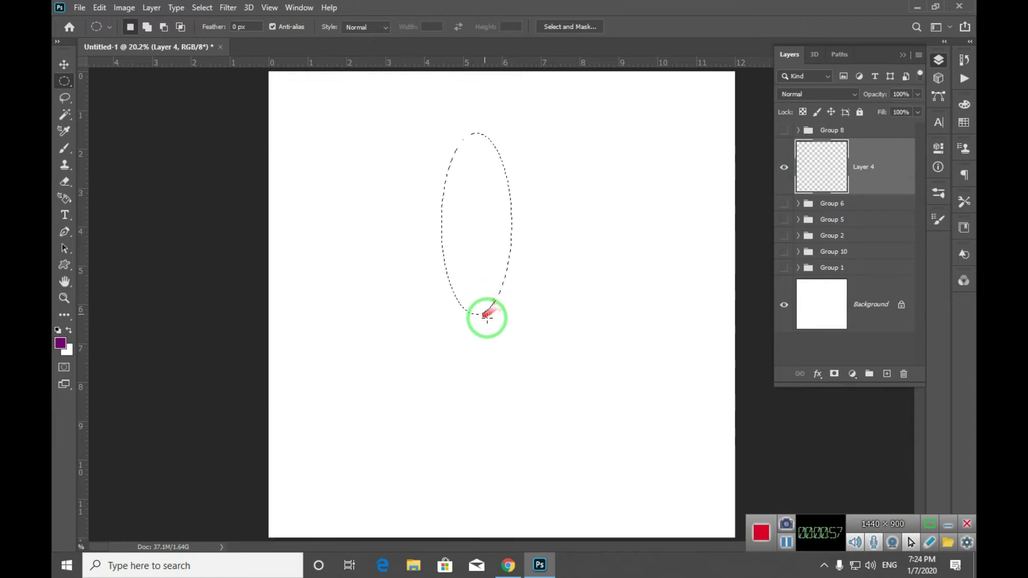
pyautogui.click(63, 345)
pyautogui.click(723, 94)
pyautogui.click(912, 30)
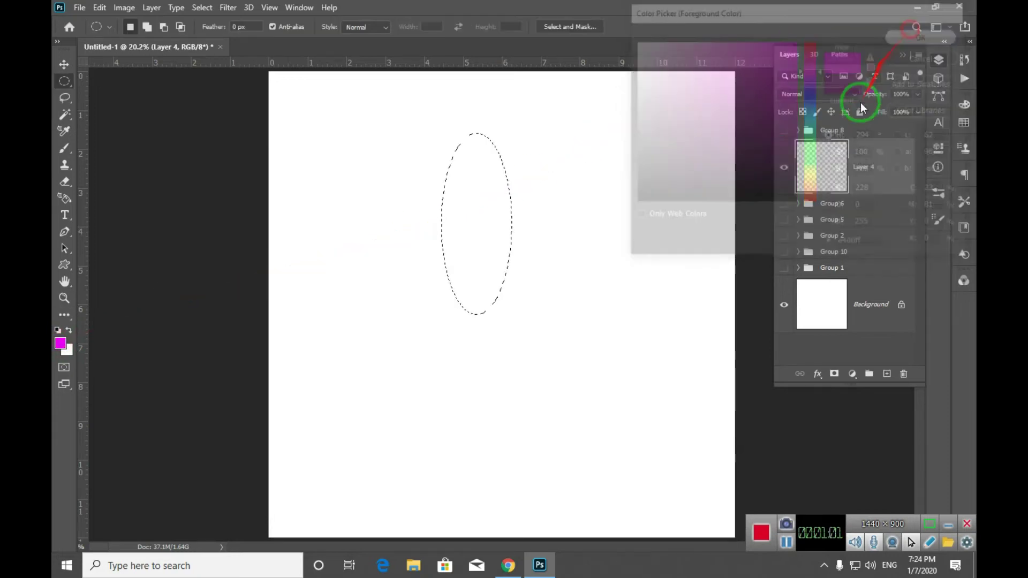
pyautogui.press('b')
pyautogui.moveTo(435, 309)
pyautogui.mouseDown()
pyautogui.moveTo(398, 205)
pyautogui.moveTo(465, 85)
pyautogui.mouseUp()
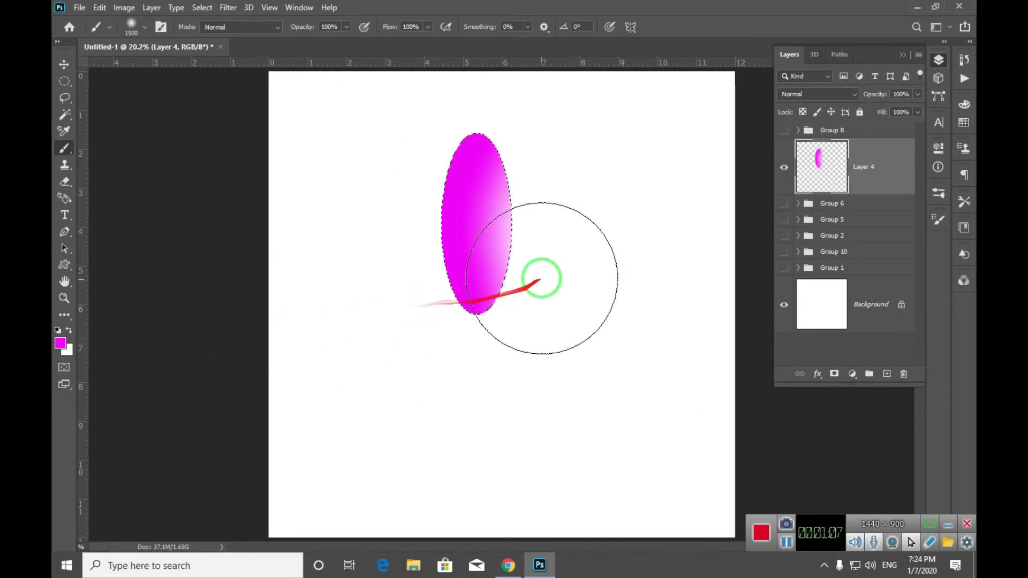
# - Erase the ellipse's interior with a soft eraser, leaving a magenta crescent along its left edge
pyautogui.press('e')
pyautogui.moveTo(539, 236)
pyautogui.mouseDown()
pyautogui.moveTo(543, 167)
pyautogui.moveTo(540, 266)
pyautogui.mouseUp()
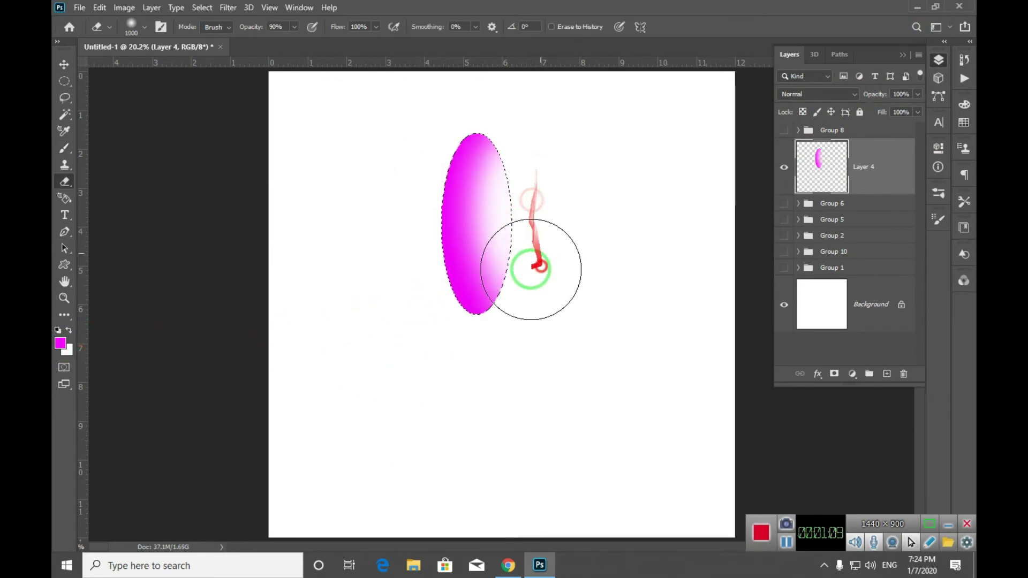
pyautogui.press('[')
pyautogui.press('[')
pyautogui.press('[')
pyautogui.press('[')
pyautogui.press('[')
pyautogui.press('[')
pyautogui.press('[')
pyautogui.press('[')
pyautogui.moveTo(483, 179)
pyautogui.mouseDown()
pyautogui.moveTo(479, 275)
pyautogui.moveTo(463, 239)
pyautogui.moveTo(481, 164)
pyautogui.moveTo(488, 281)
pyautogui.moveTo(479, 173)
pyautogui.moveTo(497, 198)
pyautogui.moveTo(465, 240)
pyautogui.moveTo(477, 280)
pyautogui.mouseUp()
pyautogui.press(']')
pyautogui.press(']')
pyautogui.press(']')
pyautogui.press(']')
pyautogui.press(']')
pyautogui.press(']')
pyautogui.press(']')
pyautogui.press(']')
# - Deselect and move the crescent up and right into the upper centre
pyautogui.hotkey('ctrl', 'd')
pyautogui.press('v')
pyautogui.moveTo(456, 238); pyautogui.dragTo(470, 216)
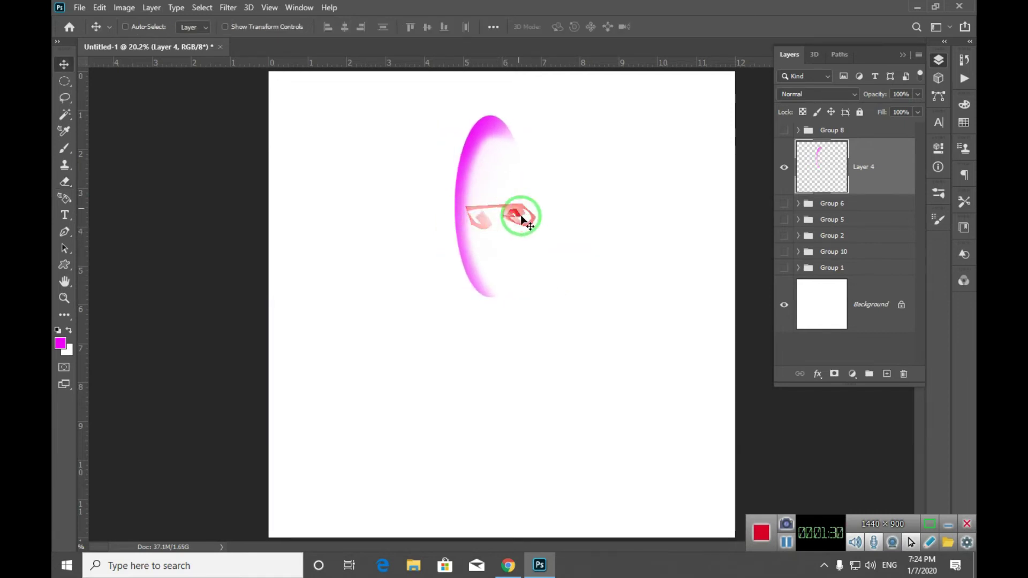
# - Duplicate the crescent, rotate the copy 180°, and place it below the original
pyautogui.press('ctrl')
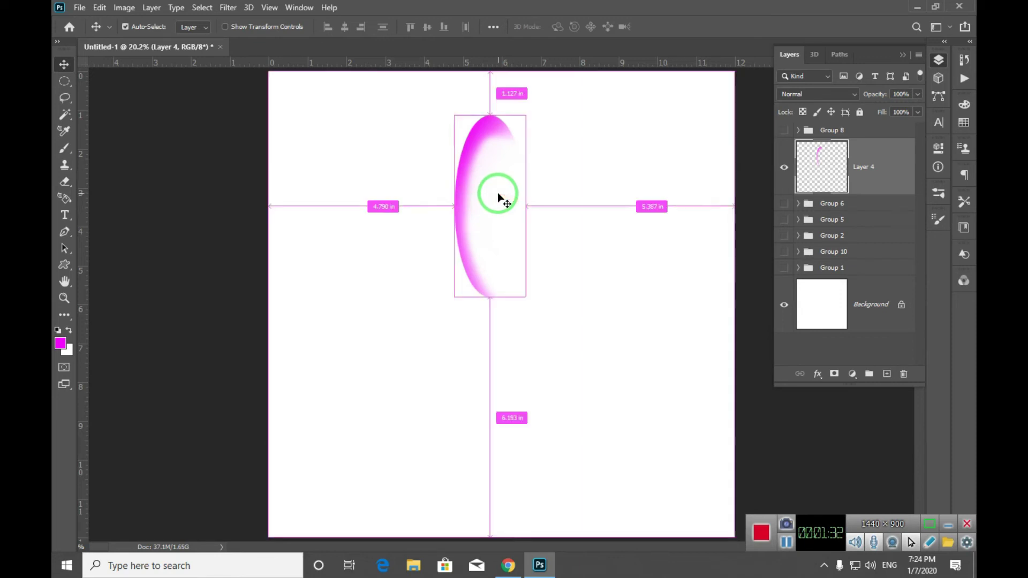
pyautogui.hotkey('ctrl', 'j')
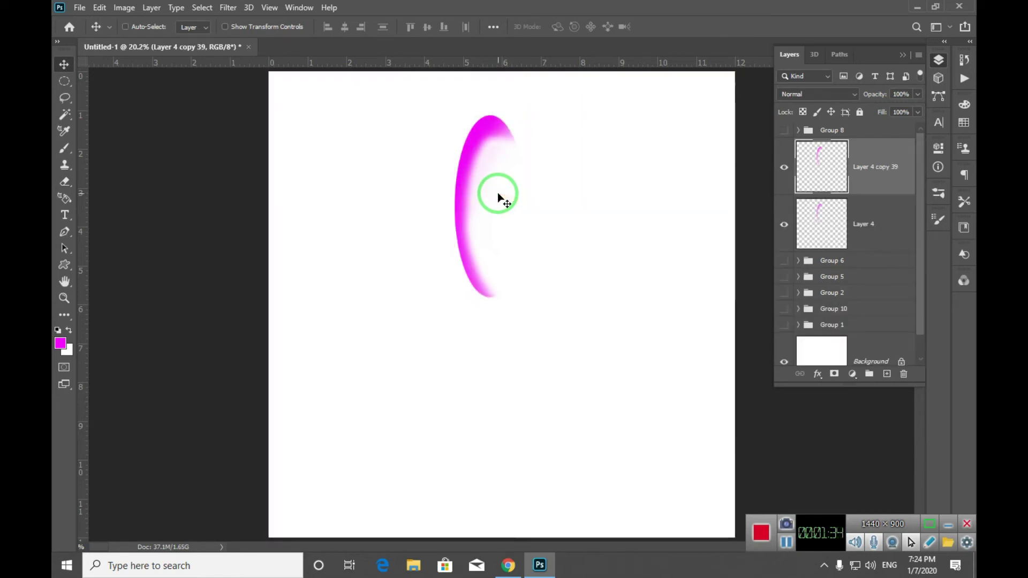
pyautogui.hotkey('ctrl', 't')
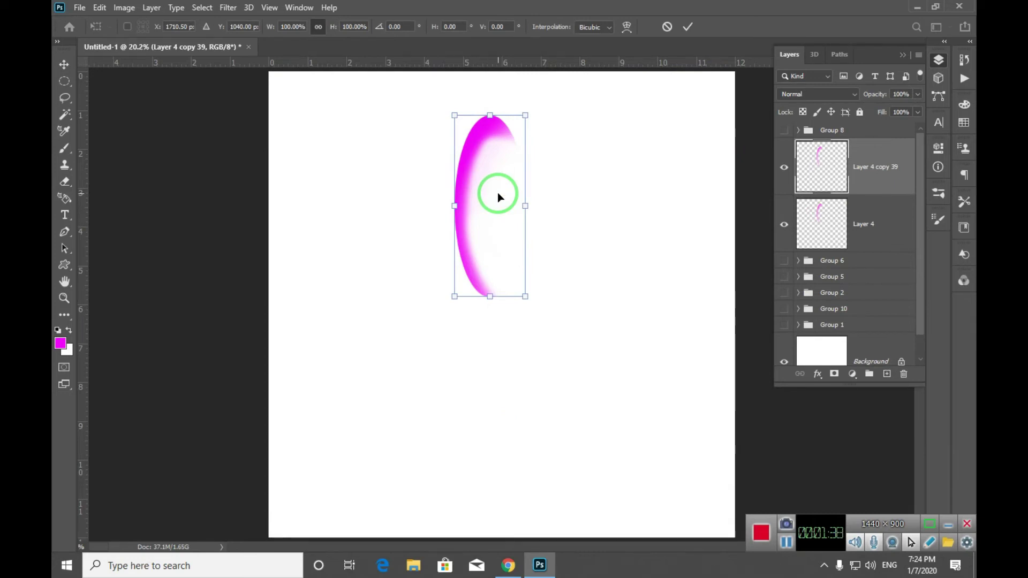
pyautogui.rightClick(497, 191)
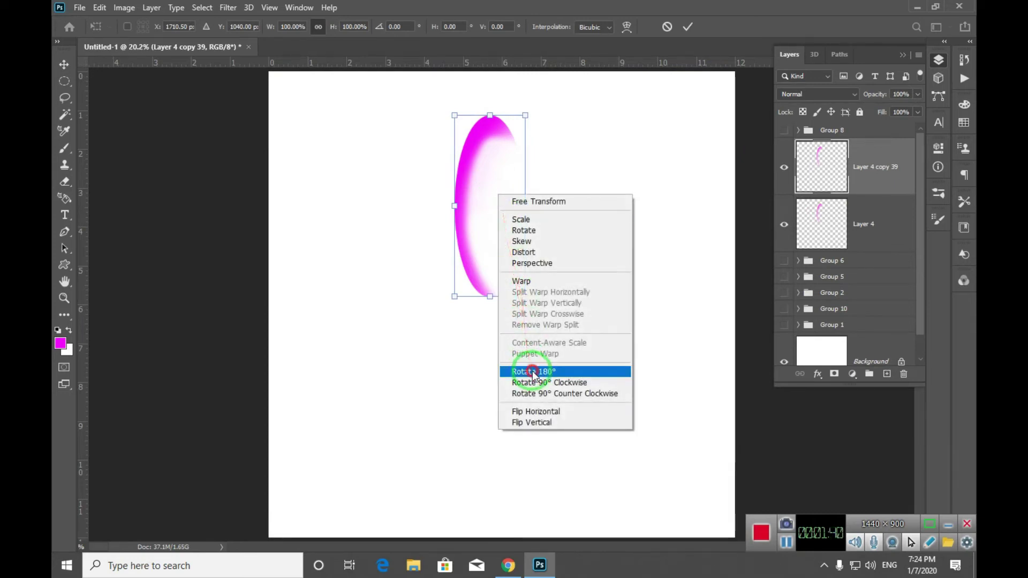
pyautogui.click(528, 345)
pyautogui.moveTo(499, 205); pyautogui.dragTo(518, 389)
pyautogui.press('Return')
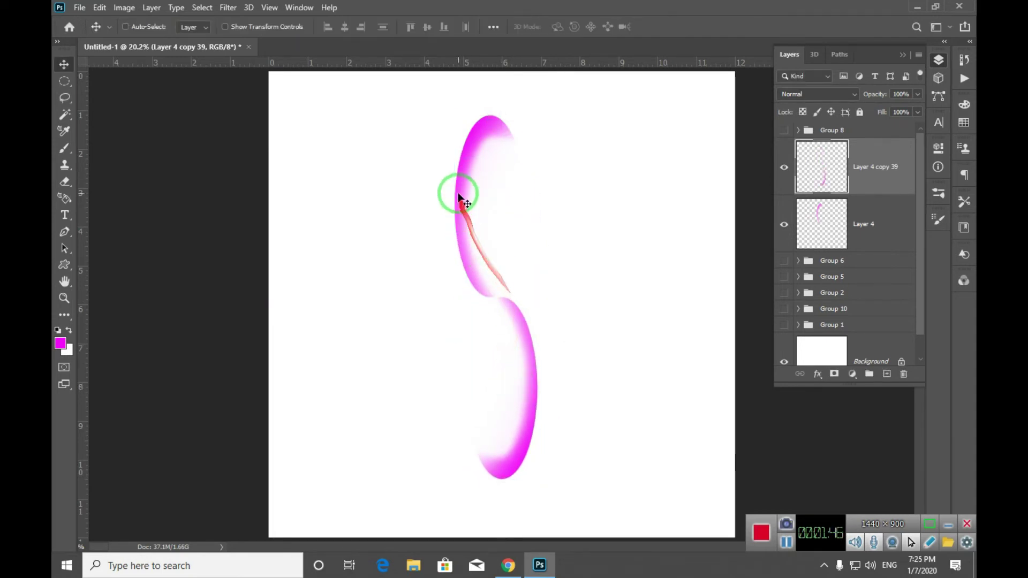
# - Centre both crescents horizontally on the canvas and merge them into Layer 4 copy 39
pyautogui.keyDown('shift'); pyautogui.click(488, 132); pyautogui.keyUp('shift')
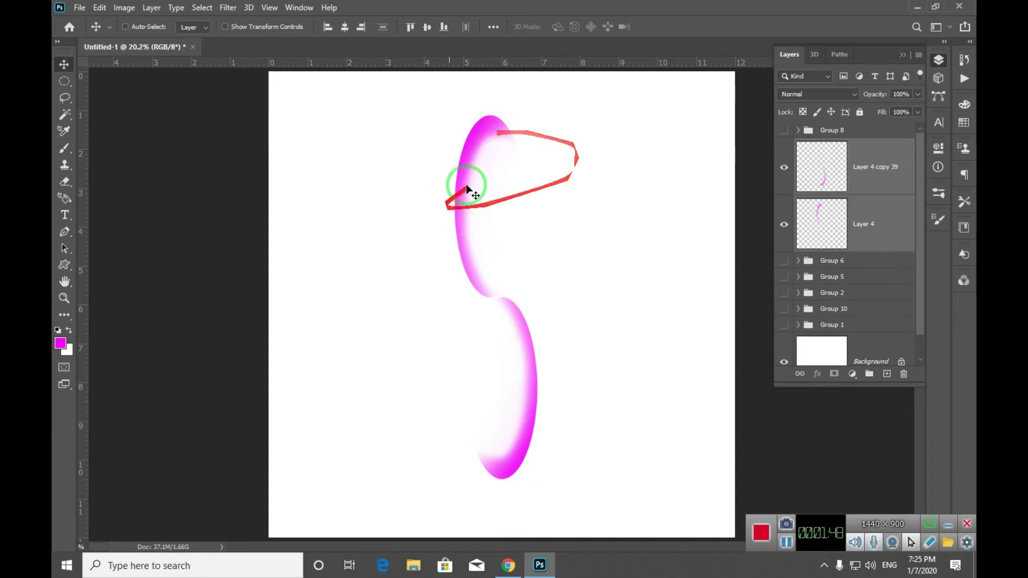
pyautogui.hotkey('ctrl', 'a')
pyautogui.click(346, 30)
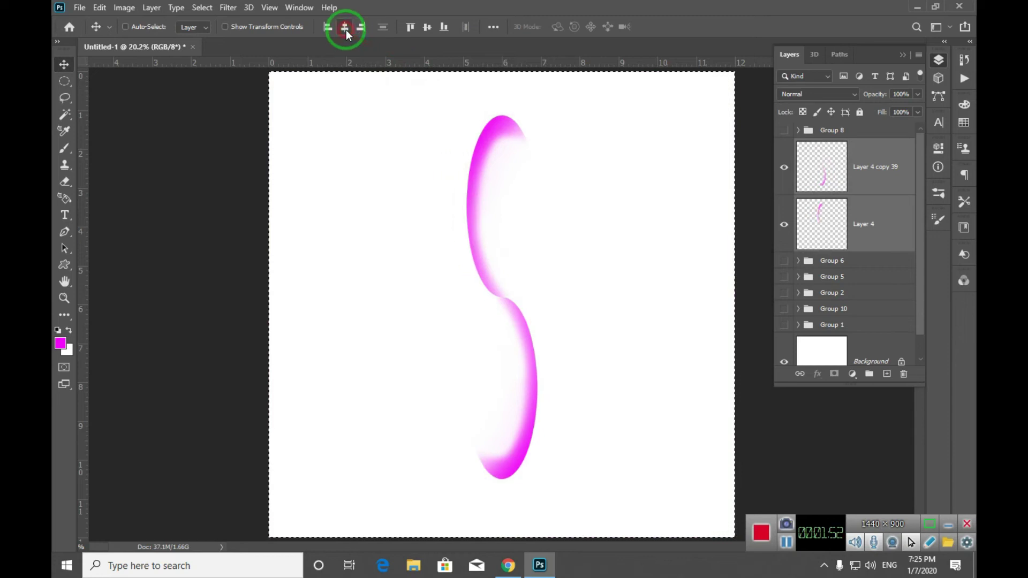
pyautogui.hotkey('ctrl', 'd')
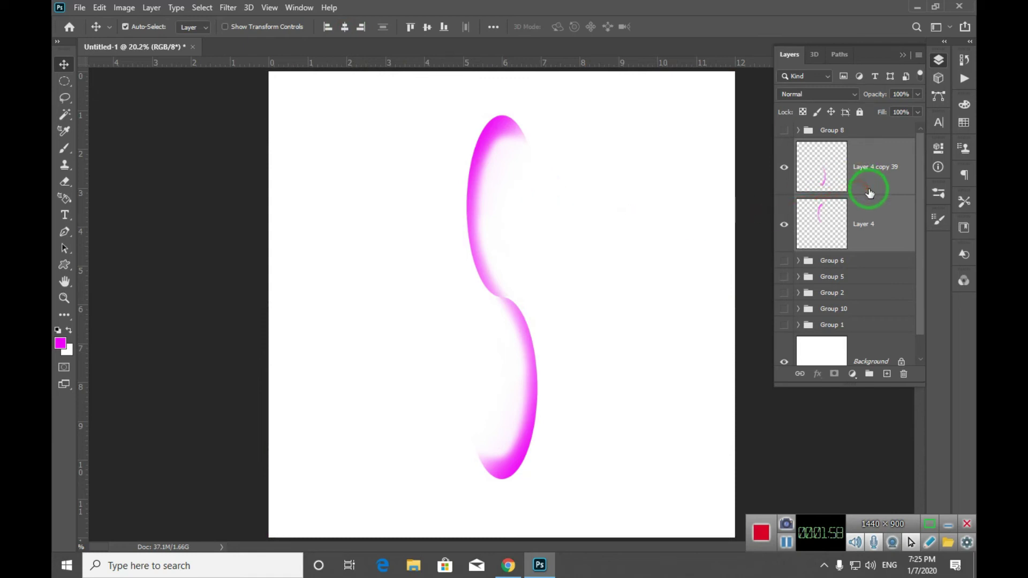
pyautogui.hotkey('ctrl', 'e')
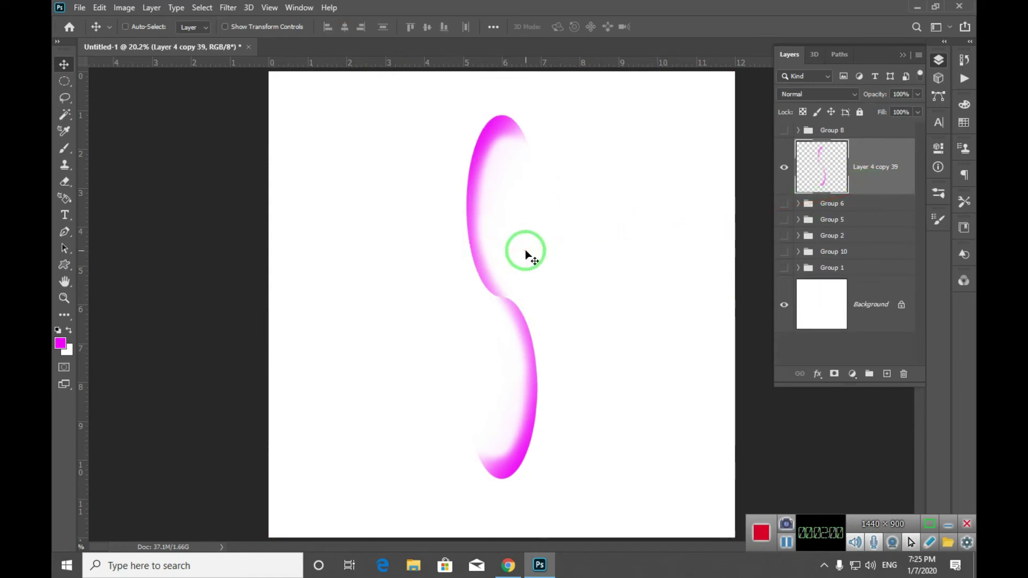
# - Duplicate the magenta S-shape and rotate the copy slightly around the centre
pyautogui.press('ctrl')
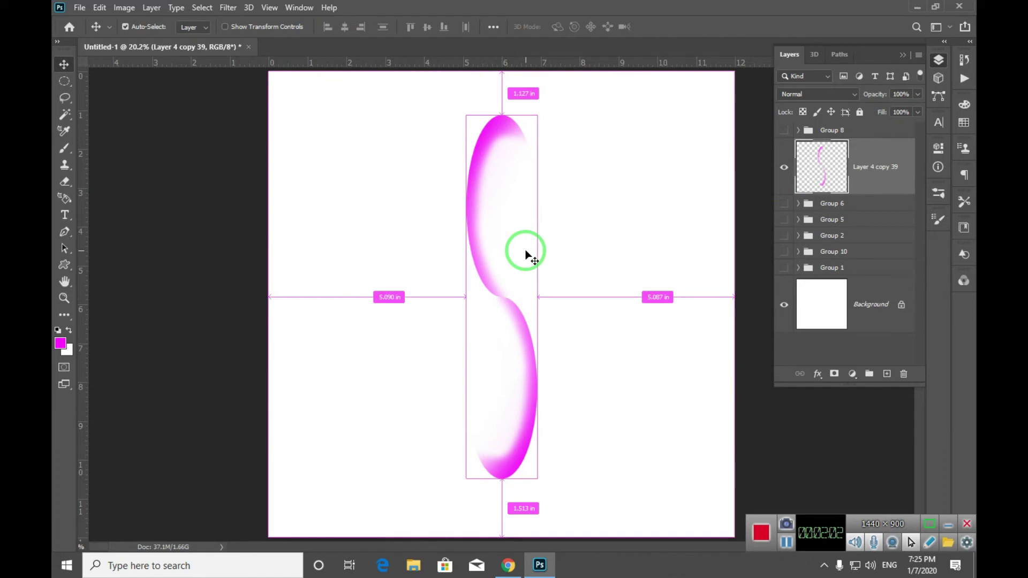
pyautogui.hotkey('ctrl', 'j')
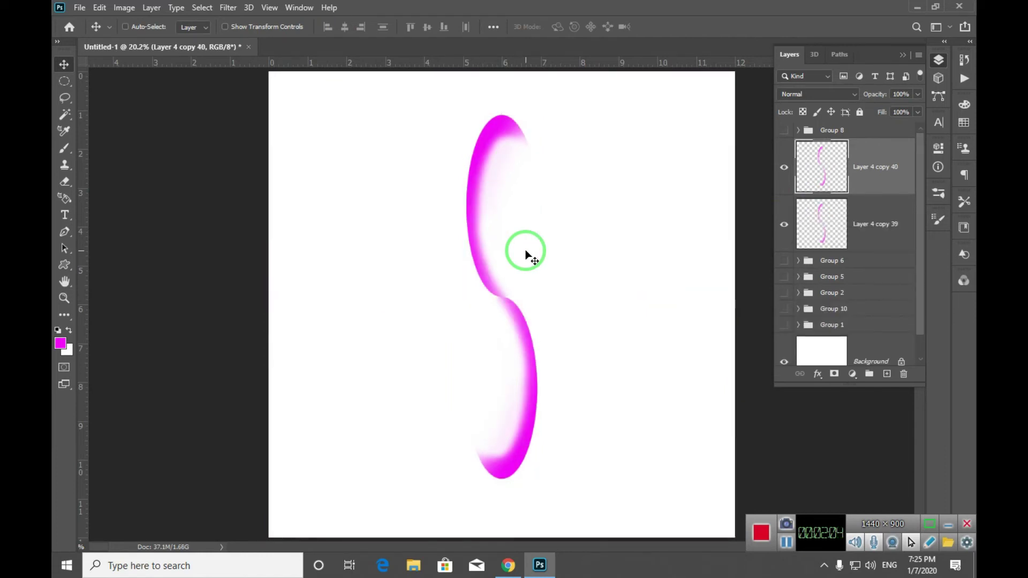
pyautogui.hotkey('ctrl', 't')
pyautogui.moveTo(549, 104); pyautogui.dragTo(574, 115)
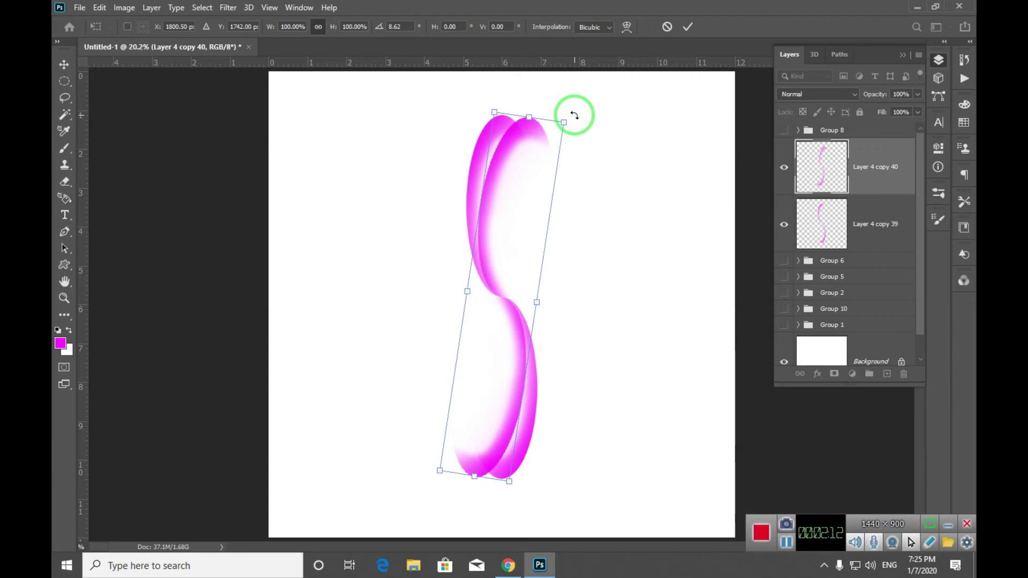
pyautogui.press('Return')
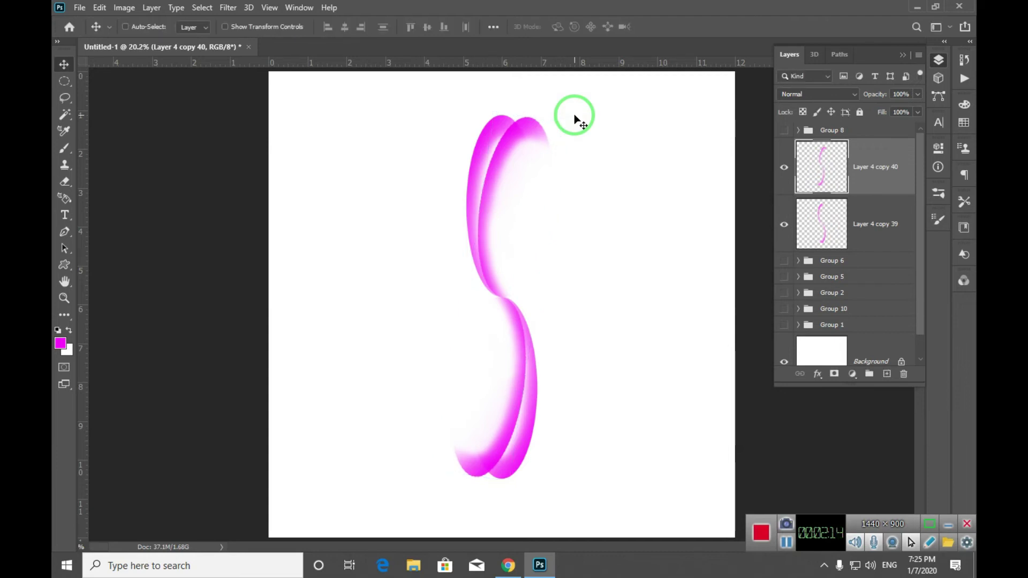
# - Repeat the duplicate-and-rotate with Ctrl+Alt+Shift+T until copies close the circle at Layer 4 copy 59
pyautogui.hotkey('ctrl', 'alt', 'shift', 't')
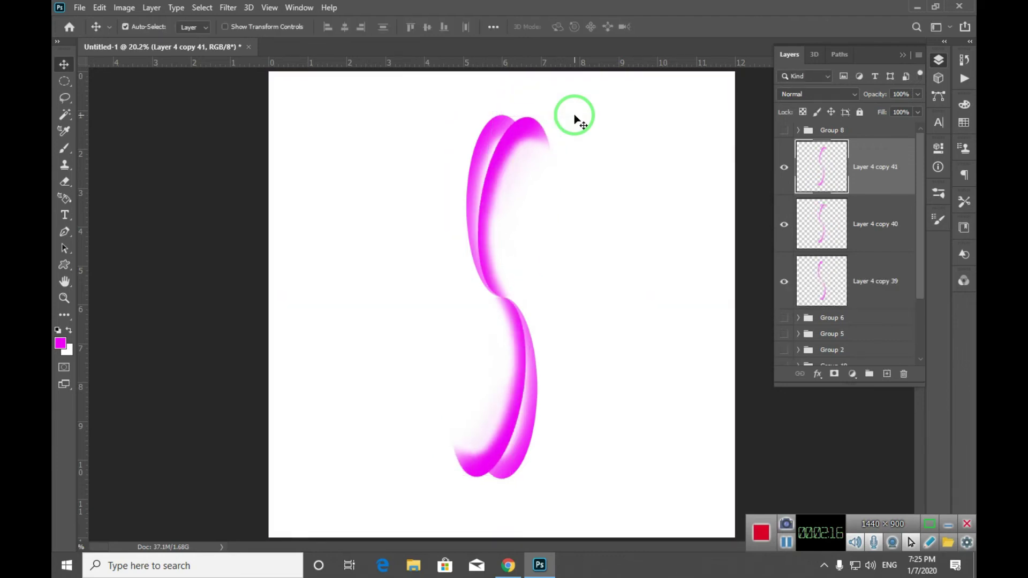
pyautogui.hotkey('ctrl', 'alt', 'shift', 't')
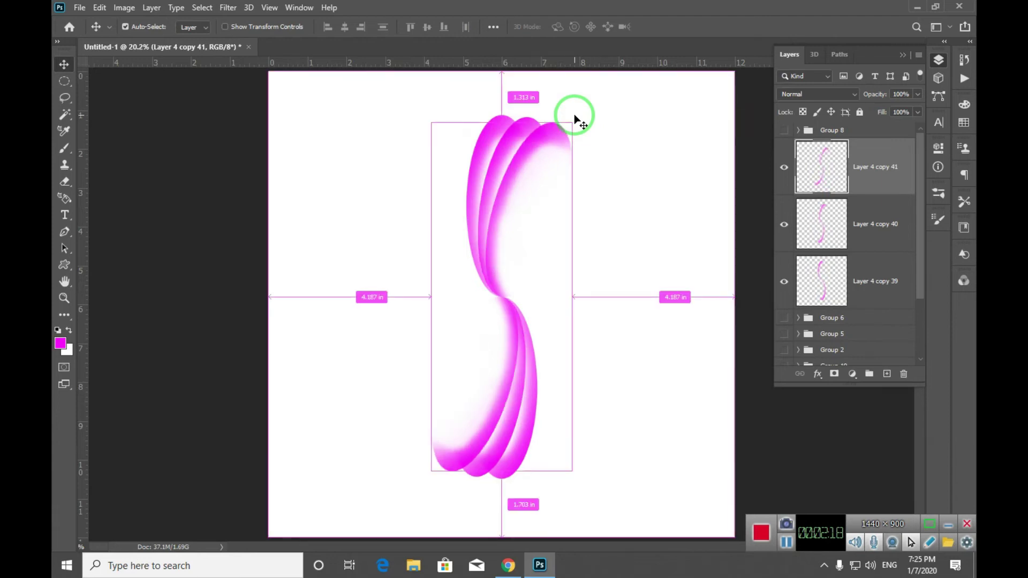
pyautogui.hotkey('ctrl', 'alt', 'shift', 't')
pyautogui.hotkey('ctrl', 'alt', 'shift', 't')
pyautogui.hotkey('ctrl', 'alt', 'shift', 't')
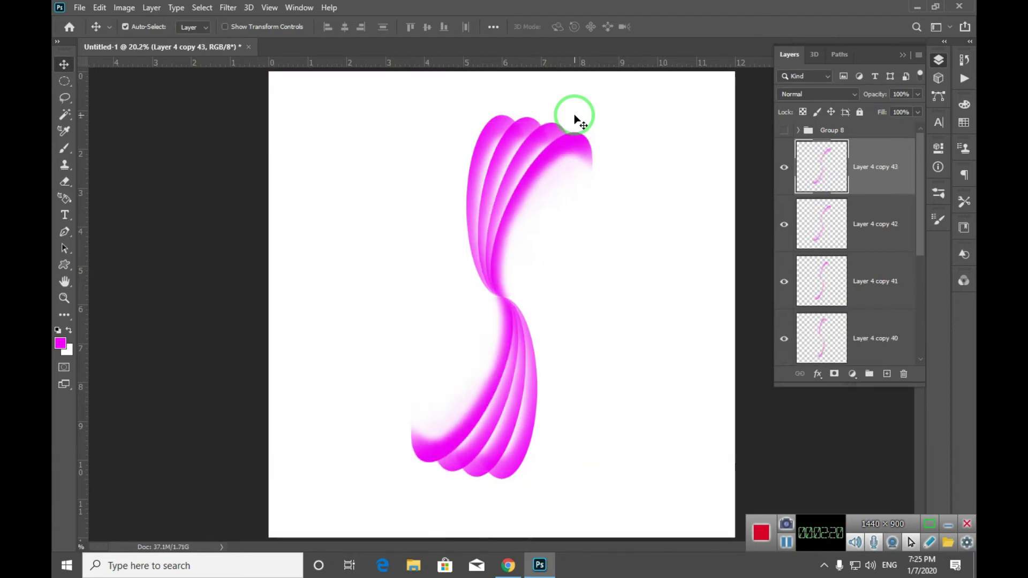
pyautogui.hotkey('ctrl', 'alt', 'shift', 't')
pyautogui.hotkey('ctrl', 't')
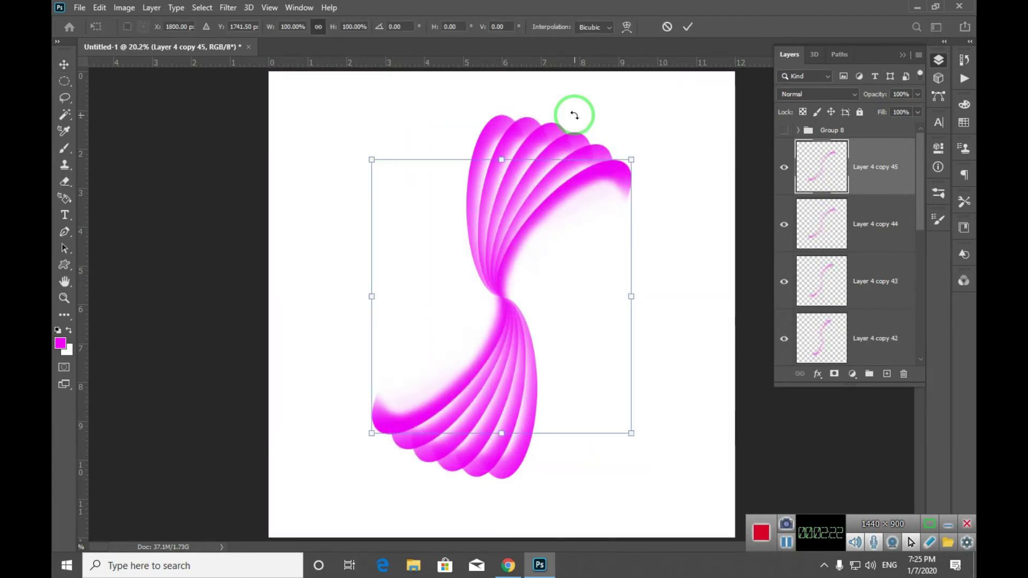
pyautogui.press('Return')
pyautogui.hotkey('ctrl', 'shift', 't')
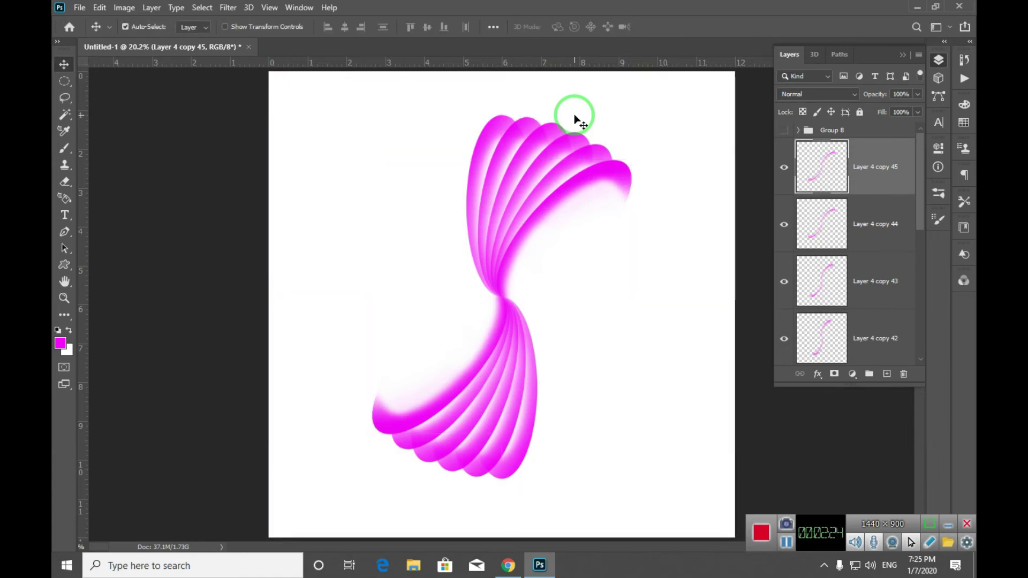
pyautogui.hotkey('ctrl', 'alt', 'shift', 't')
pyautogui.hotkey('ctrl', 'alt', 'shift', 't')
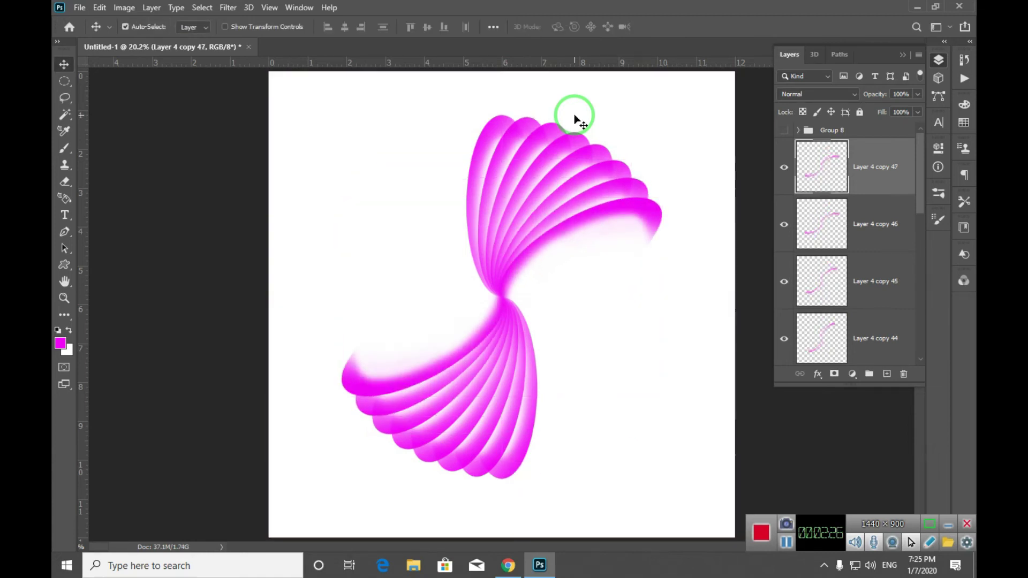
pyautogui.hotkey('ctrl', 'alt', 'shift', 't')
pyautogui.hotkey('ctrl', 'alt', 'shift', 't')
pyautogui.hotkey('ctrl', 'alt', 'shift', 't')
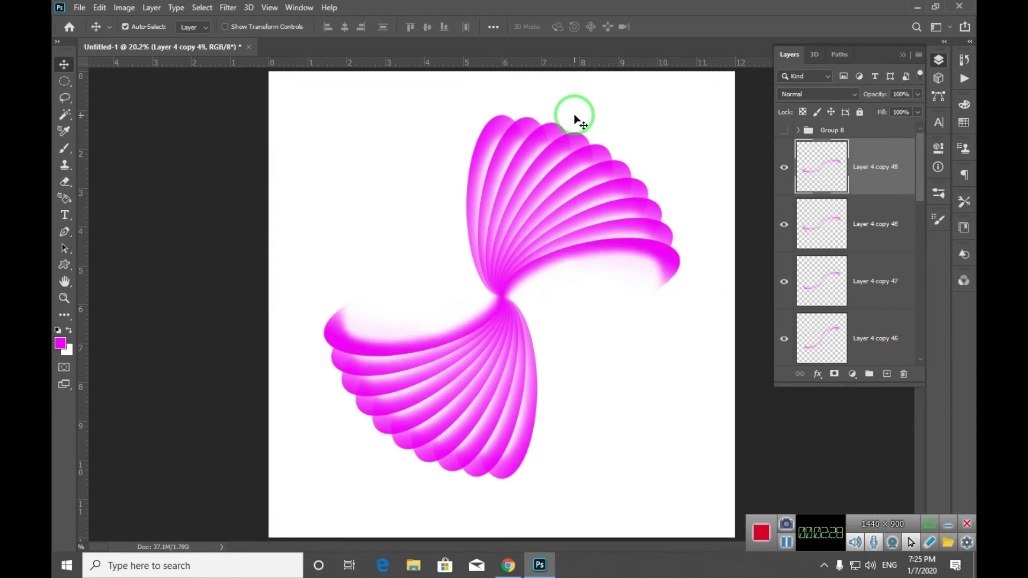
pyautogui.hotkey('ctrl', 'alt', 'shift', 't')
pyautogui.hotkey('ctrl', 'alt', 'shift', 't')
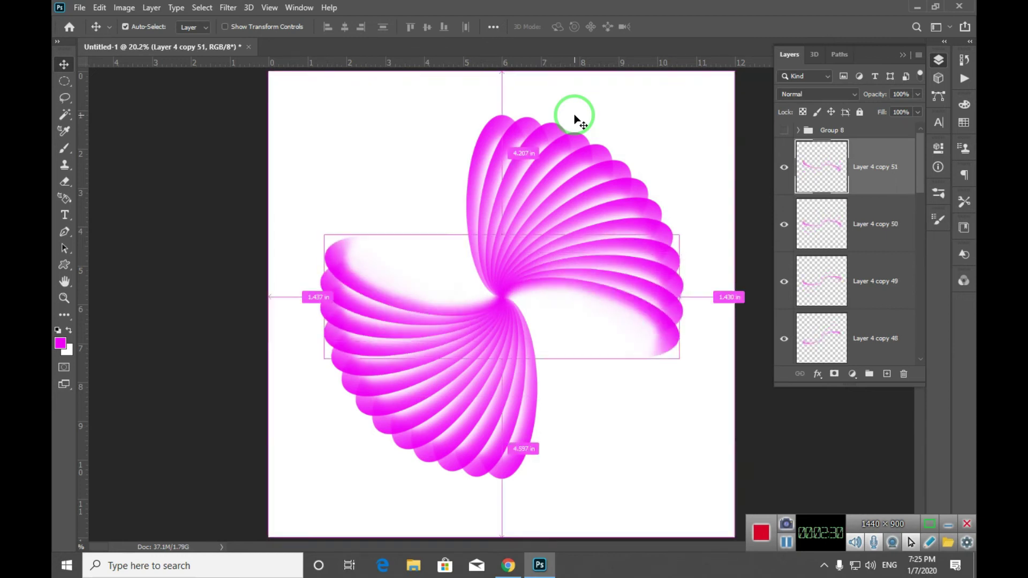
pyautogui.hotkey('ctrl', 'alt', 'shift', 't')
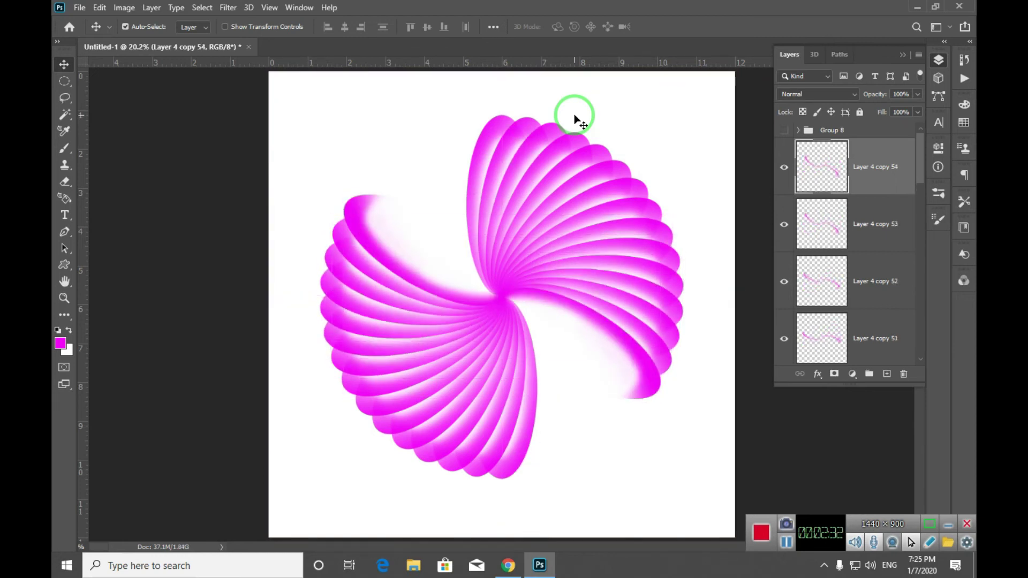
pyautogui.hotkey('ctrl', 'alt', 'shift', 't')
pyautogui.hotkey('ctrl', 'alt', 'shift', 't')
pyautogui.hotkey('ctrl', 'alt', 'shift', 't')
pyautogui.hotkey('ctrl', 'alt', 'shift', 't')
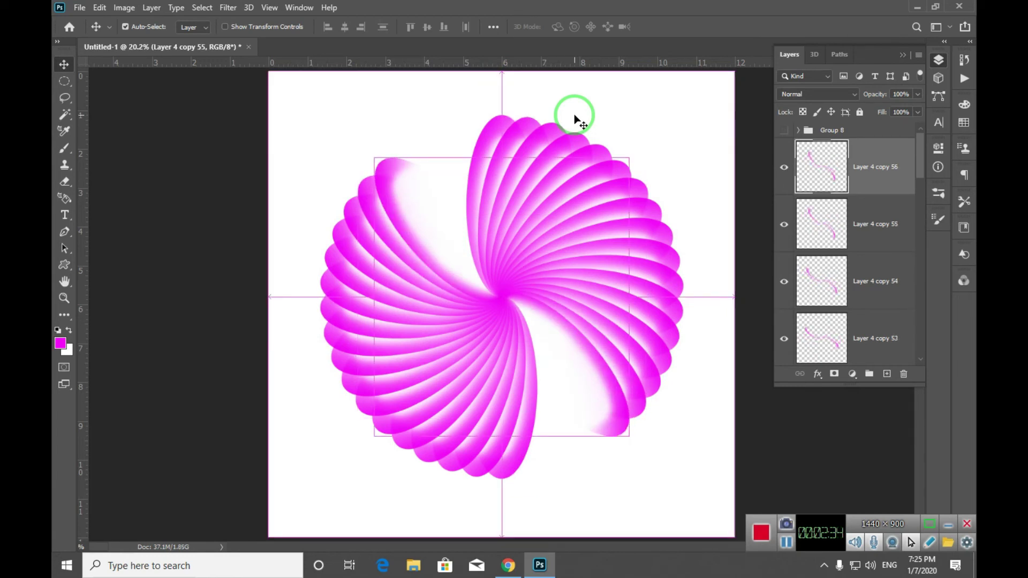
pyautogui.hotkey('ctrl', 'alt', 'shift', 't')
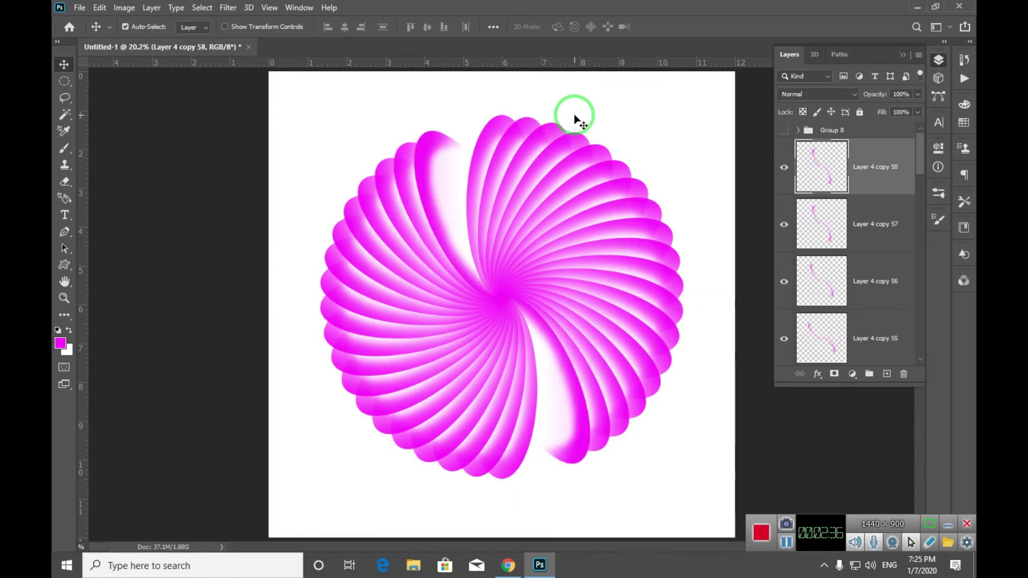
pyautogui.hotkey('ctrl', 'alt', 'shift', 't')
pyautogui.hotkey('ctrl', 'alt', 'shift', 't')
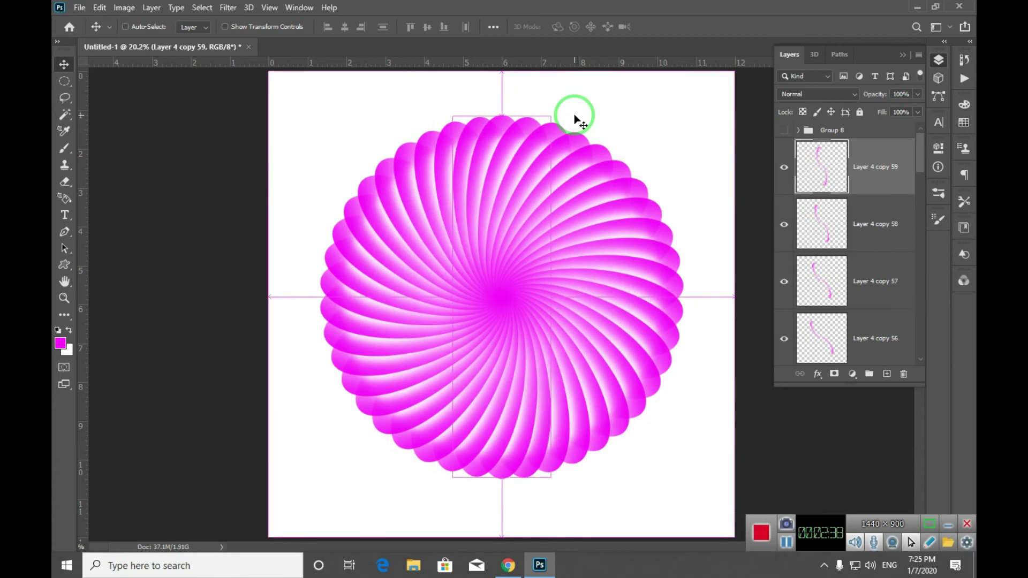
pyautogui.keyDown('ctrl'); pyautogui.click(562, 256); pyautogui.keyUp('ctrl')
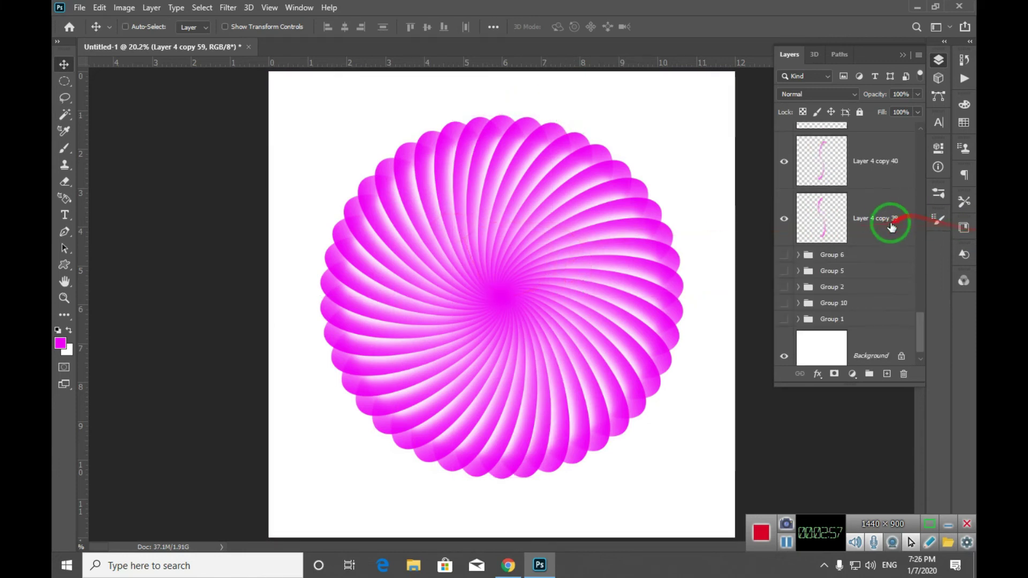
# - Group the stroke layers Layer 4 copy 39 through copy 59 into Group 11
pyautogui.scroll(2, 883, 227)
pyautogui.scroll(6, 883, 227)
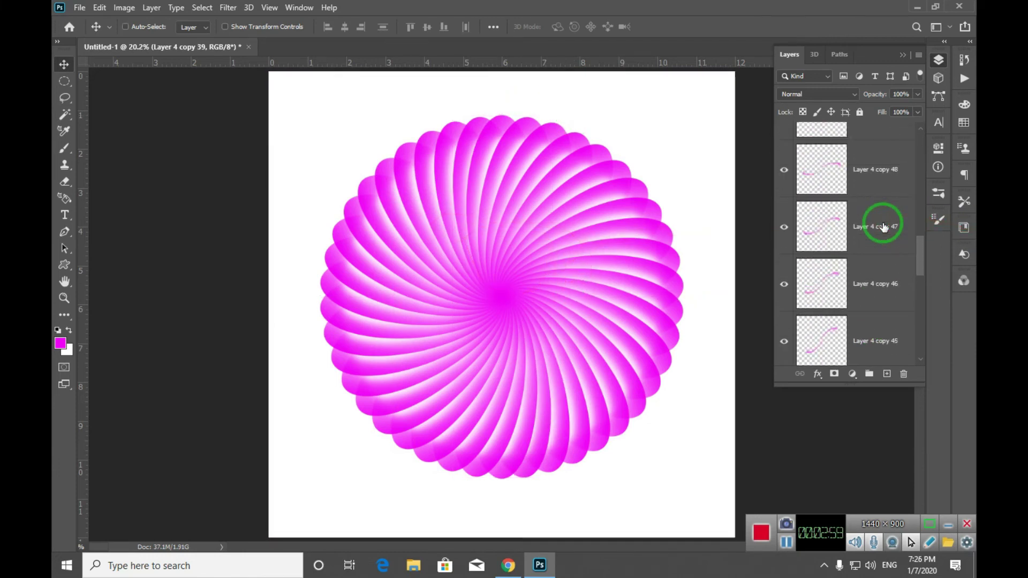
pyautogui.scroll(3, 883, 227)
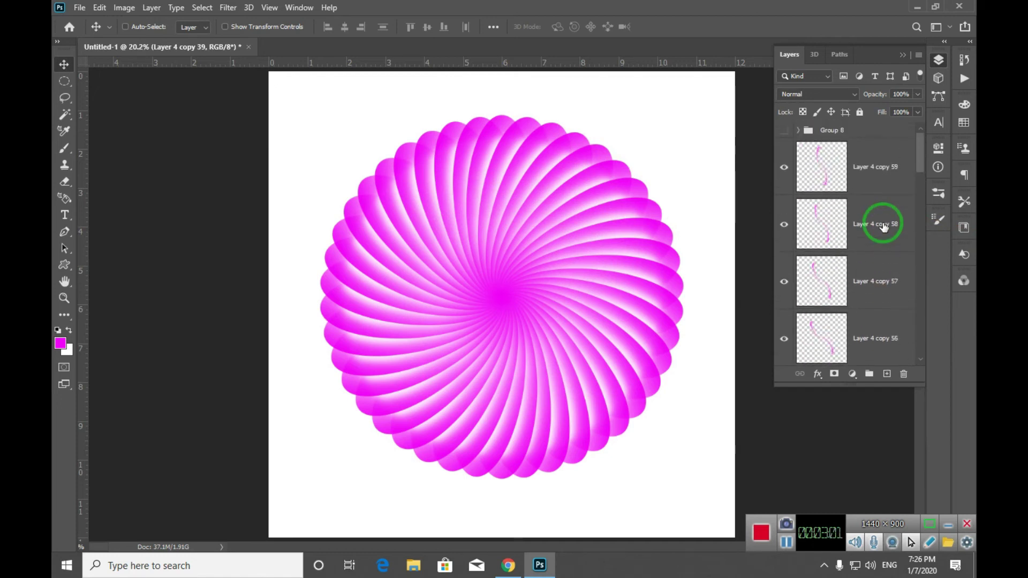
pyautogui.keyDown('shift'); pyautogui.click(868, 167); pyautogui.keyUp('shift')
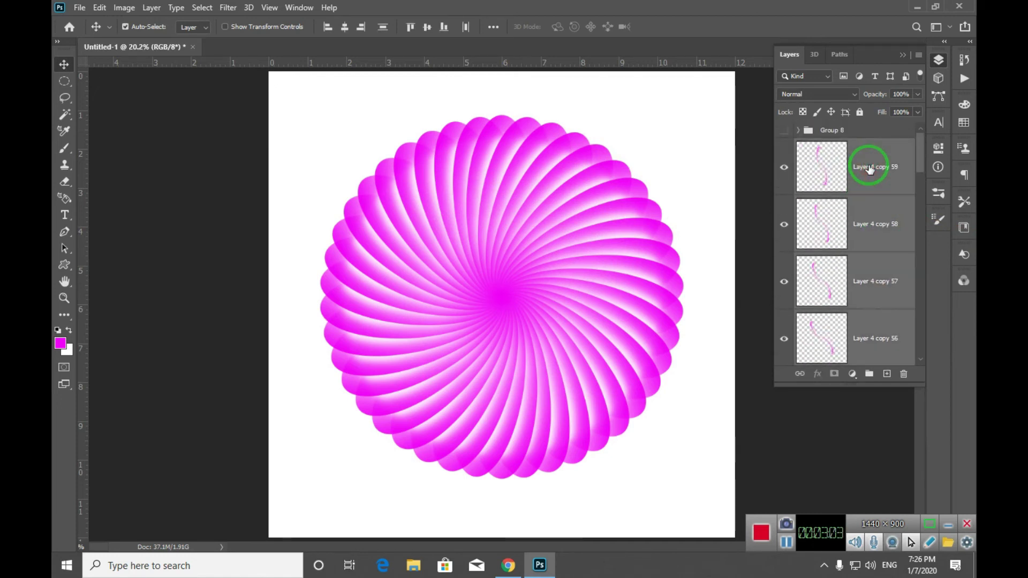
pyautogui.hotkey('ctrl', 'g')
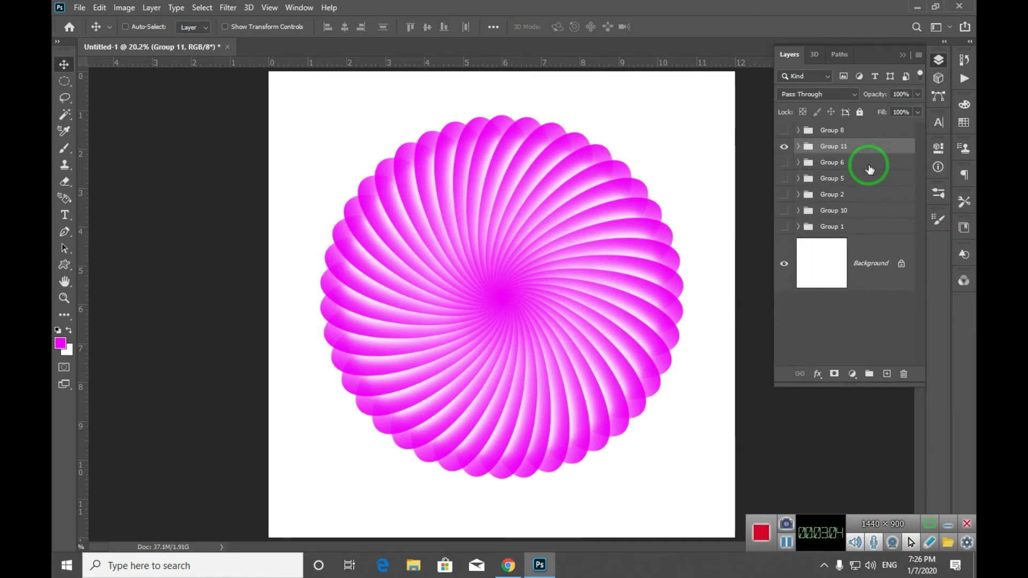
# - Check Group 11's visibility and hide the white Background layer
pyautogui.click(783, 147)
pyautogui.click(782, 148)
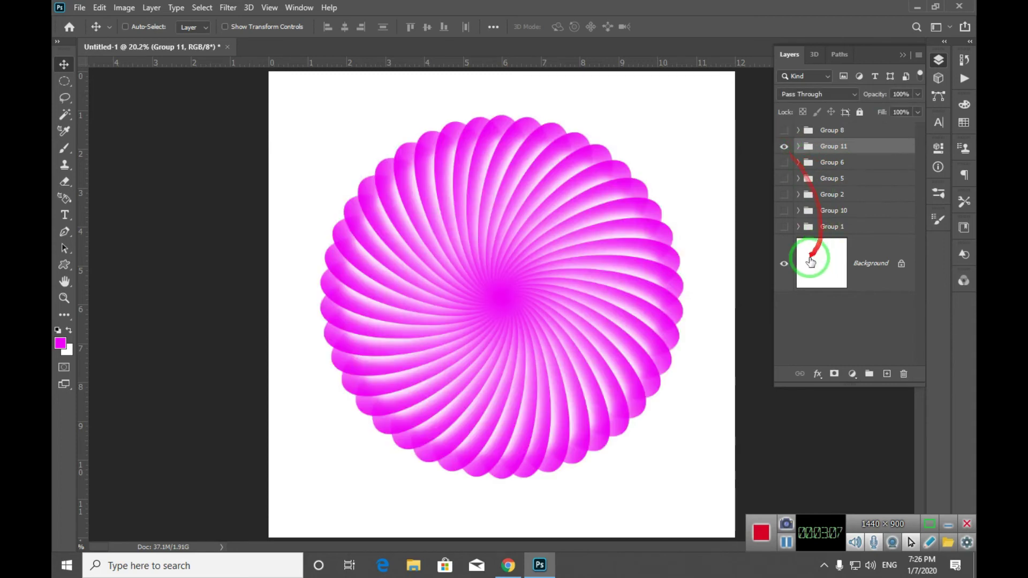
pyautogui.click(785, 264)
# - Centre the magenta swirl on the canvas, then hide Group 11 and show Group 8's purple ring
pyautogui.moveTo(525, 290)
pyautogui.mouseDown()
pyautogui.moveTo(535, 280)
pyautogui.moveTo(464, 294)
pyautogui.moveTo(486, 294)
pyautogui.moveTo(472, 287)
pyautogui.mouseUp()
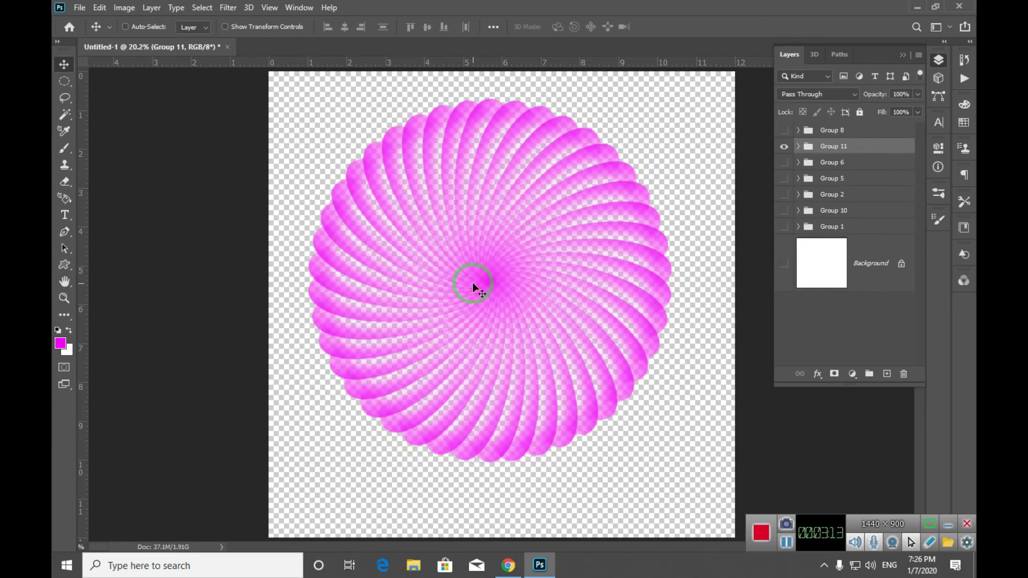
pyautogui.moveTo(493, 274)
pyautogui.mouseDown()
pyautogui.moveTo(486, 305)
pyautogui.moveTo(496, 293)
pyautogui.mouseUp()
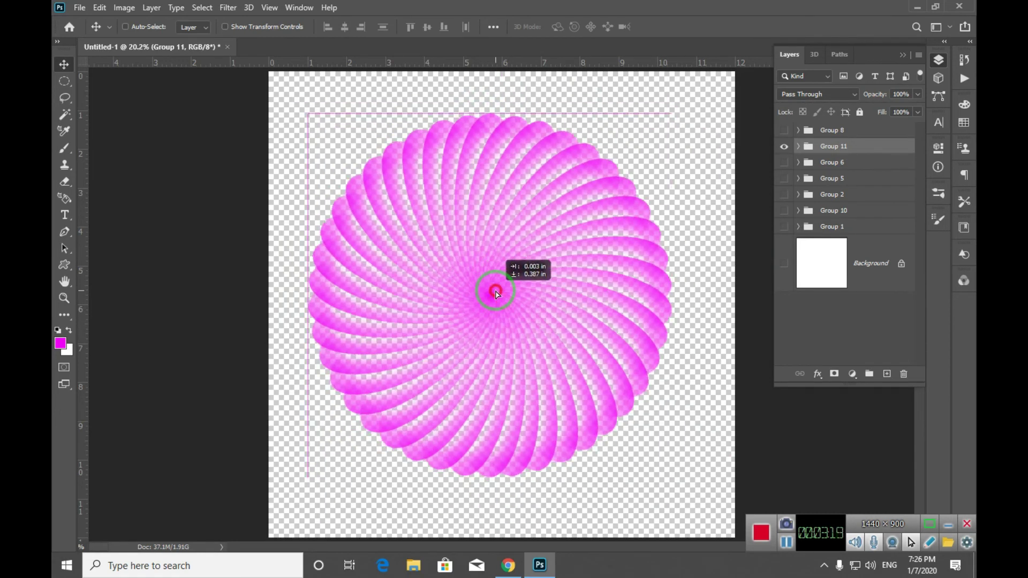
pyautogui.moveTo(496, 293)
pyautogui.mouseDown()
pyautogui.moveTo(502, 303)
pyautogui.moveTo(502, 290)
pyautogui.mouseUp()
pyautogui.click(784, 148)
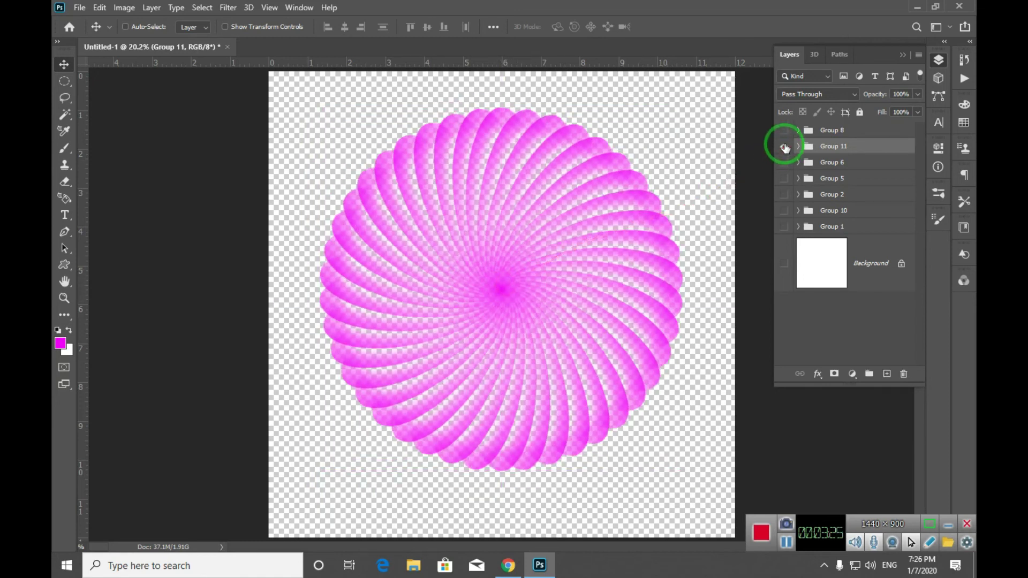
pyautogui.click(784, 130)
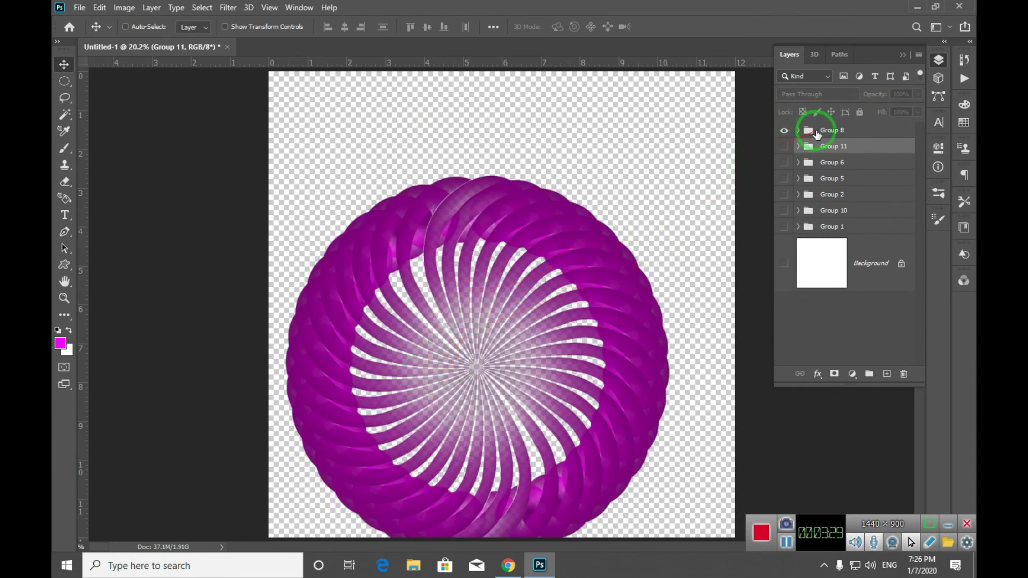
# - Move the Group 8 purple ring up, then show Group 6 and hide Group 8
pyautogui.click(816, 132)
pyautogui.moveTo(531, 343); pyautogui.dragTo(505, 272)
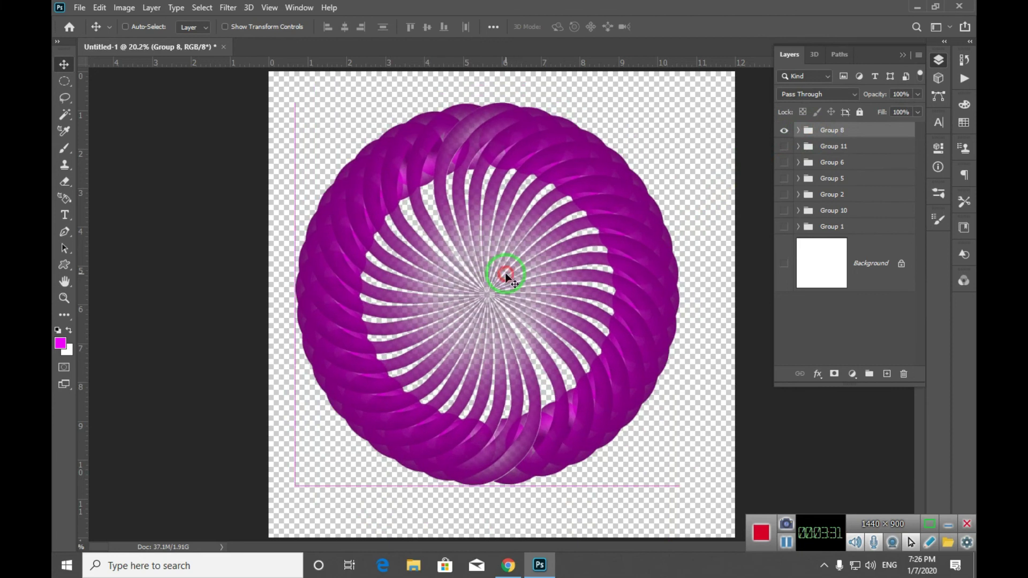
pyautogui.click(785, 162)
pyautogui.click(784, 130)
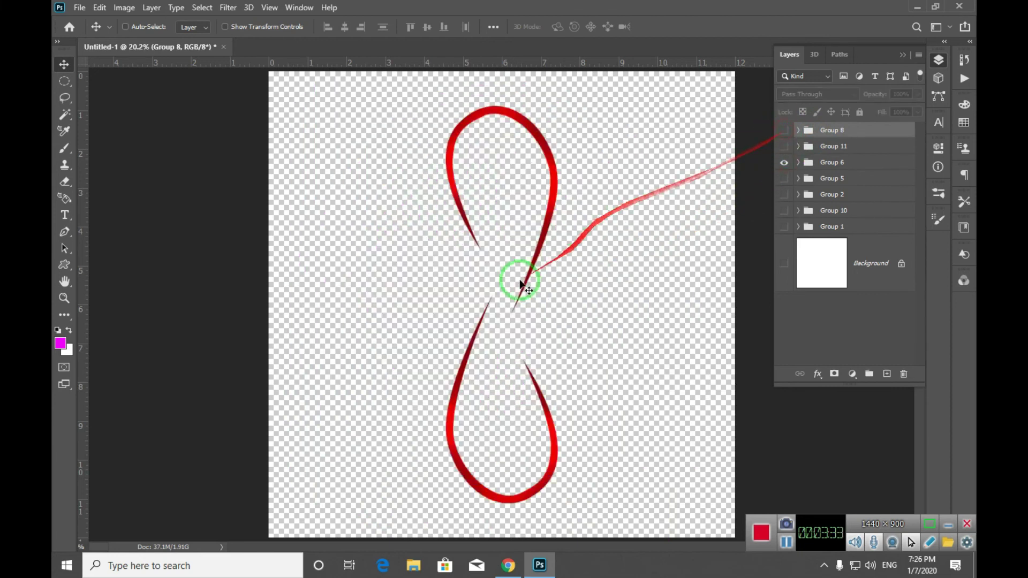
# - Move Group 6's single figure-8 loop layer up and left, keeping Group 7's red spirograph hidden
pyautogui.click(798, 162)
pyautogui.moveTo(839, 205); pyautogui.dragTo(874, 201)
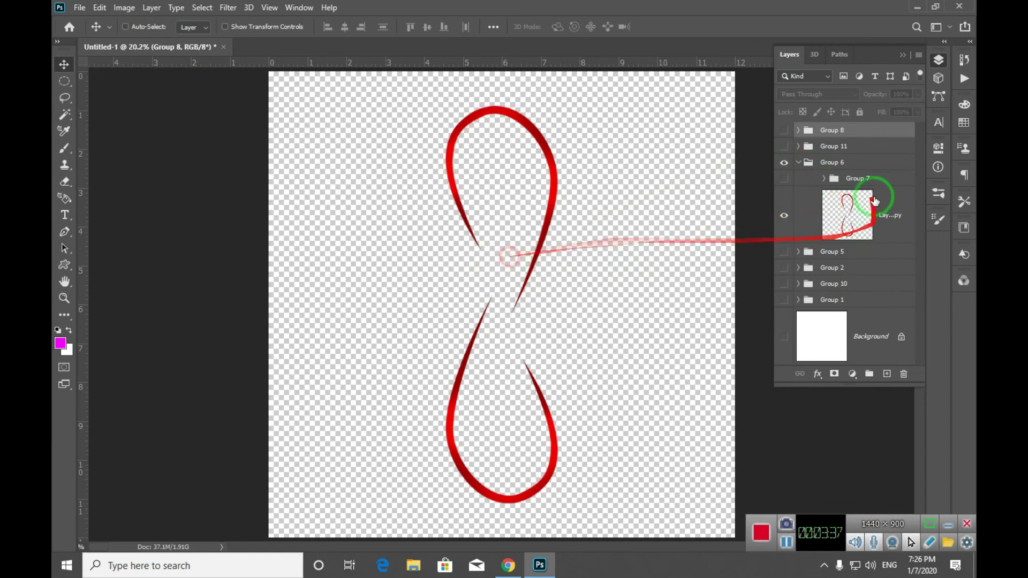
pyautogui.click(853, 208)
pyautogui.moveTo(503, 268); pyautogui.dragTo(482, 236)
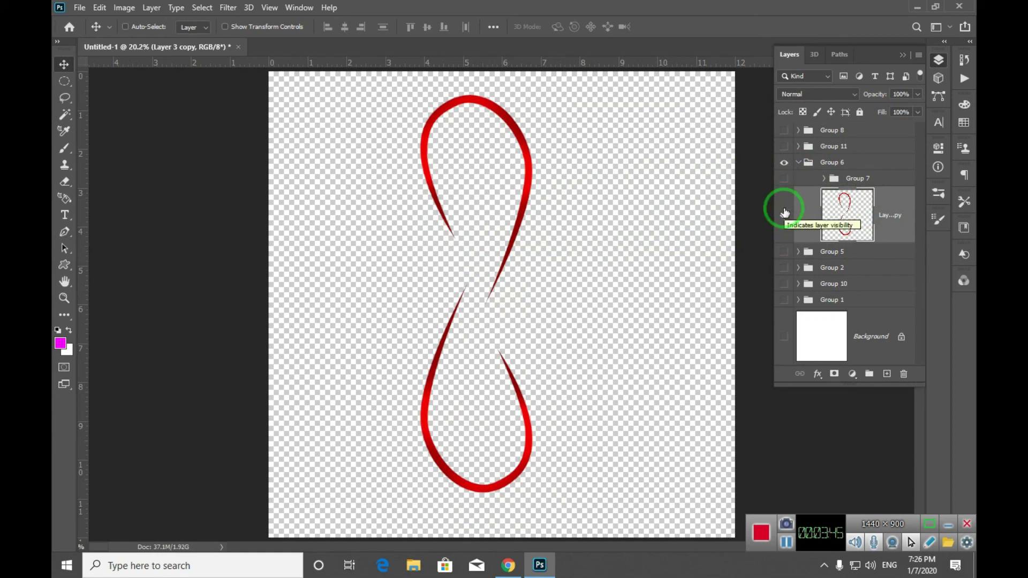
pyautogui.click(784, 179)
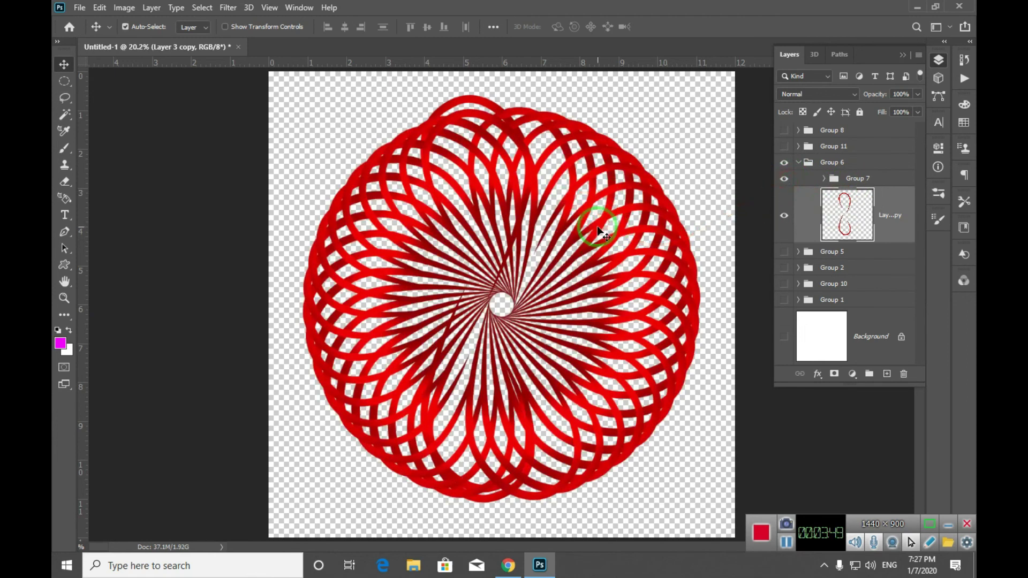
pyautogui.hotkey('ctrl', 'z')
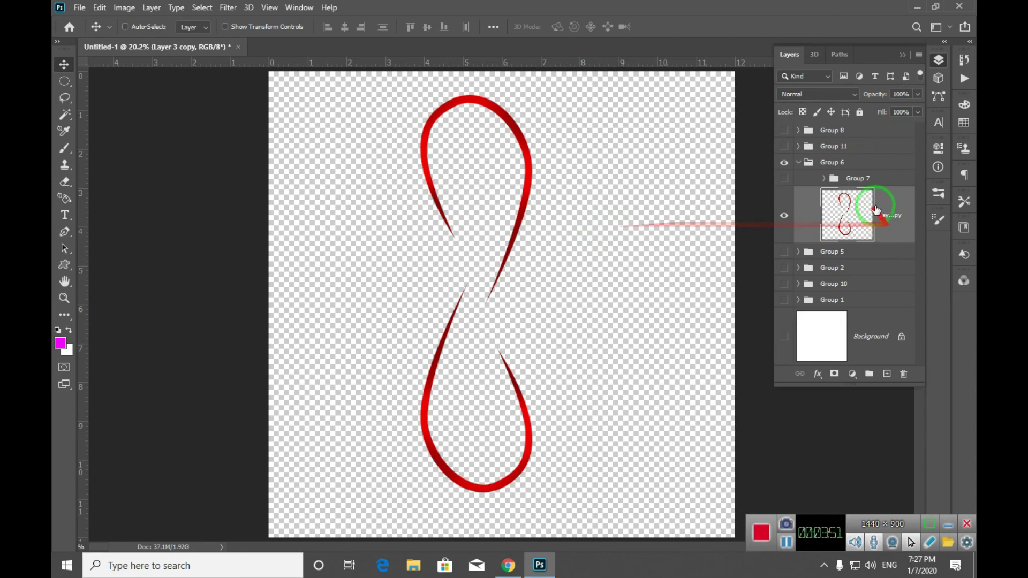